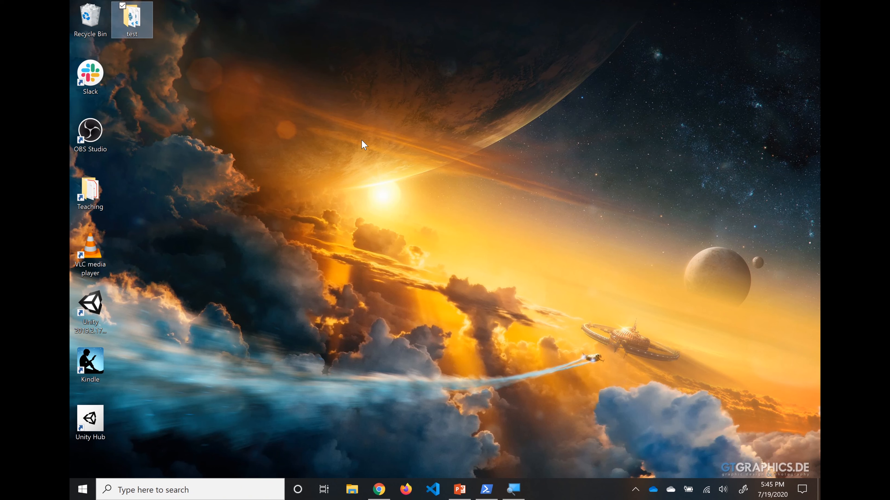
Create a folder named myprogram on the desktop and reposition it near the sun in the wallpaper
right_click(330, 147)
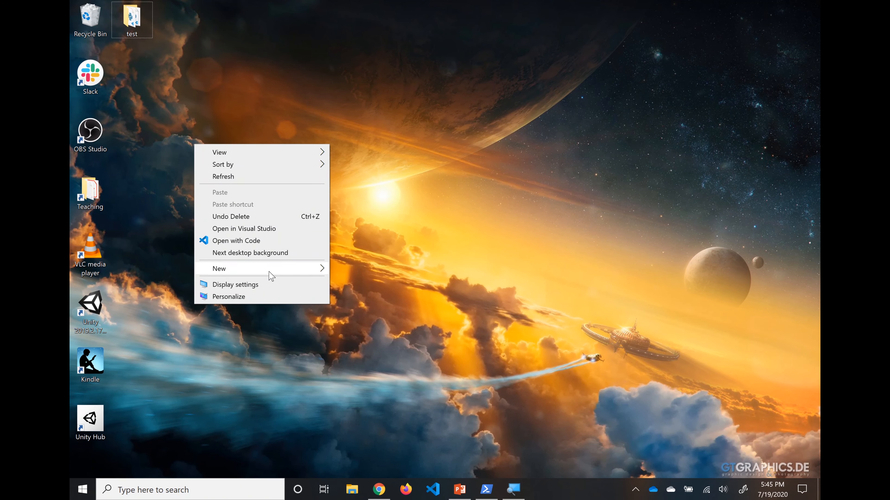
mouse_move(269, 273)
click(371, 270)
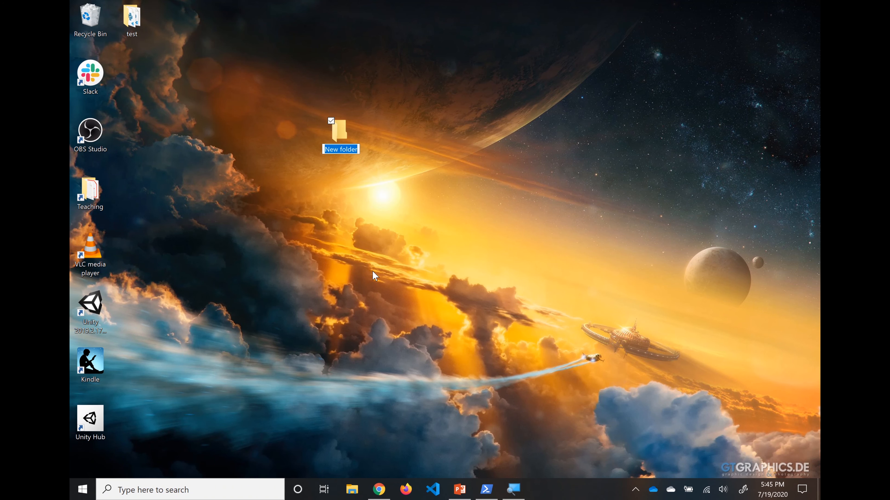
text(myprogram)
key(Return)
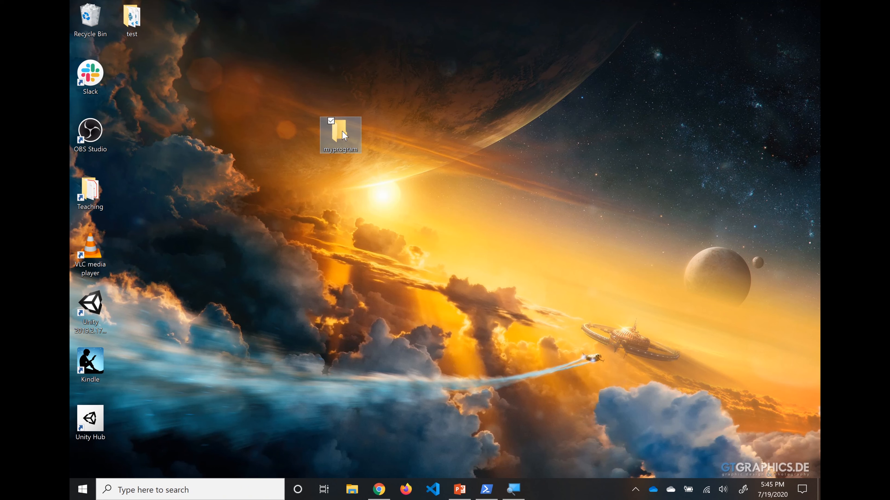
drag(342, 131, 425, 189)
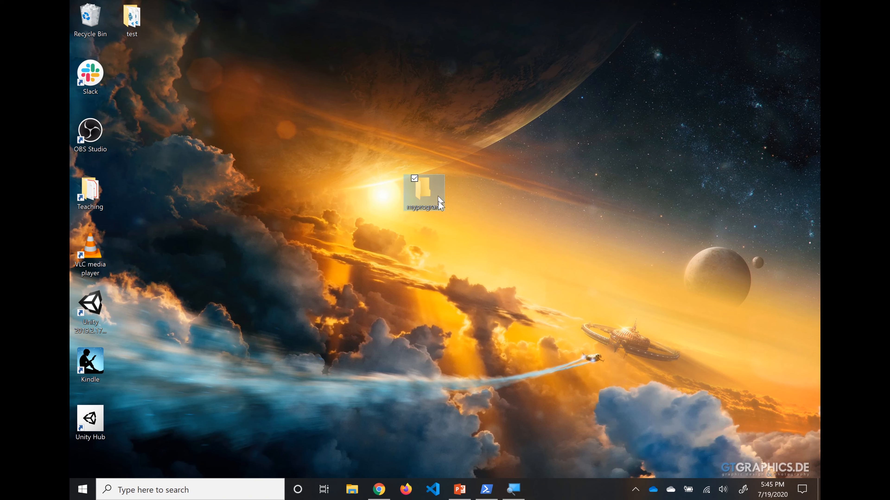
click(445, 252)
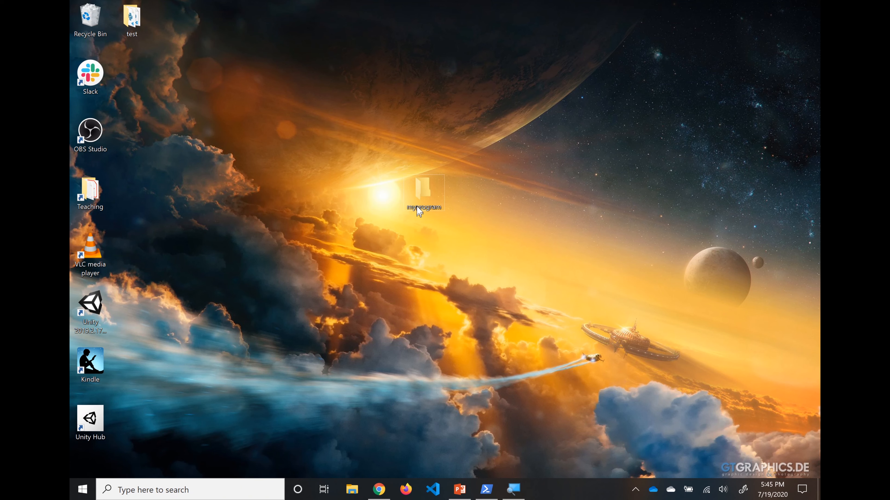
drag(421, 191, 385, 198)
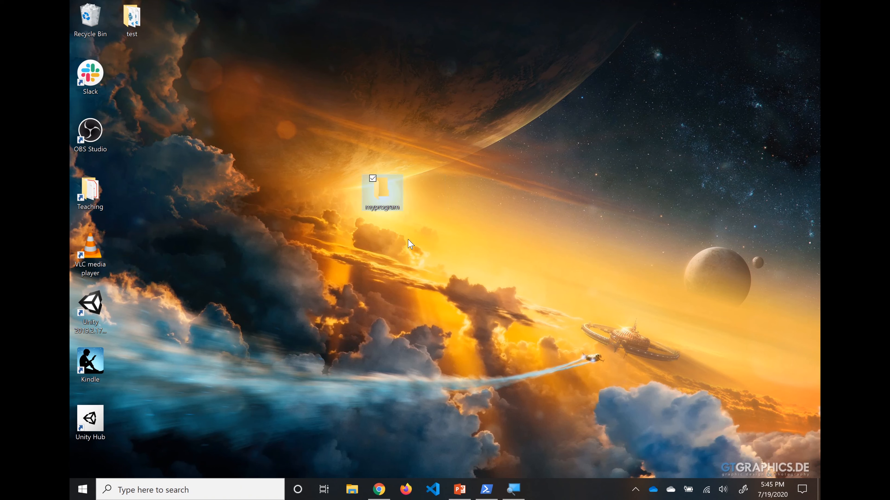
Open the myprogram folder in Visual Studio Code, with the Welcome page closed and the Explorer sidebar widened
right_click(389, 193)
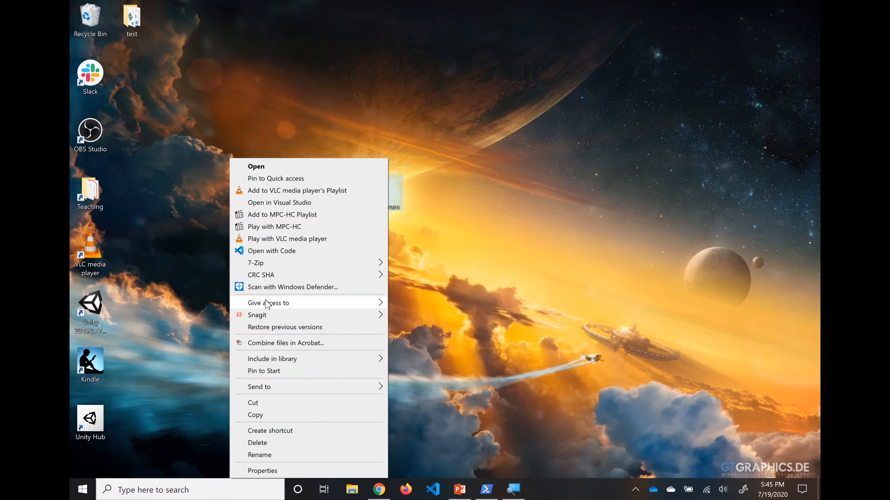
mouse_move(267, 305)
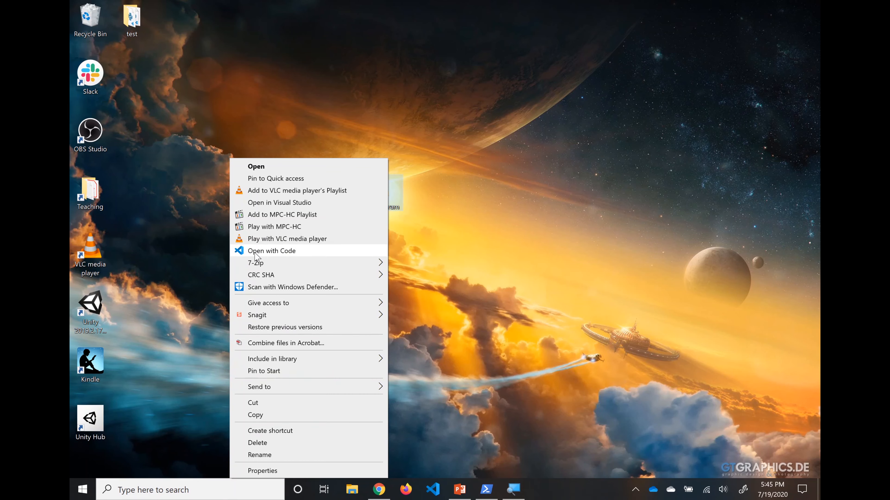
click(293, 257)
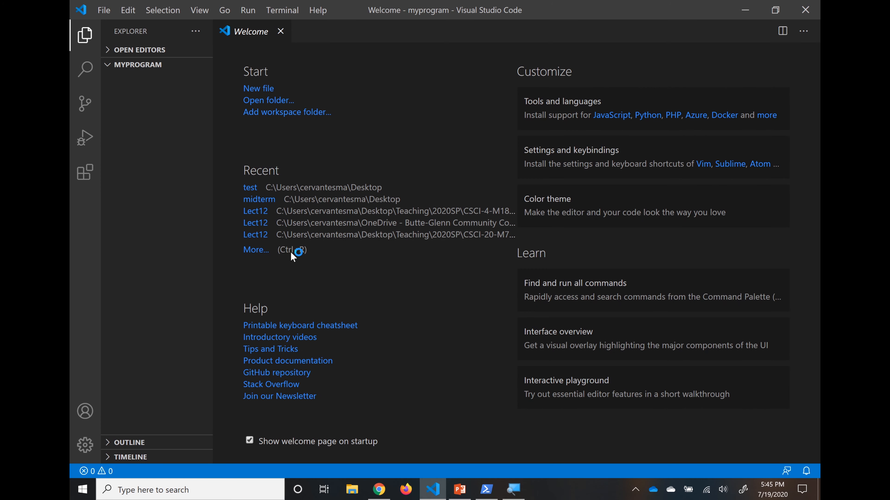
click(282, 31)
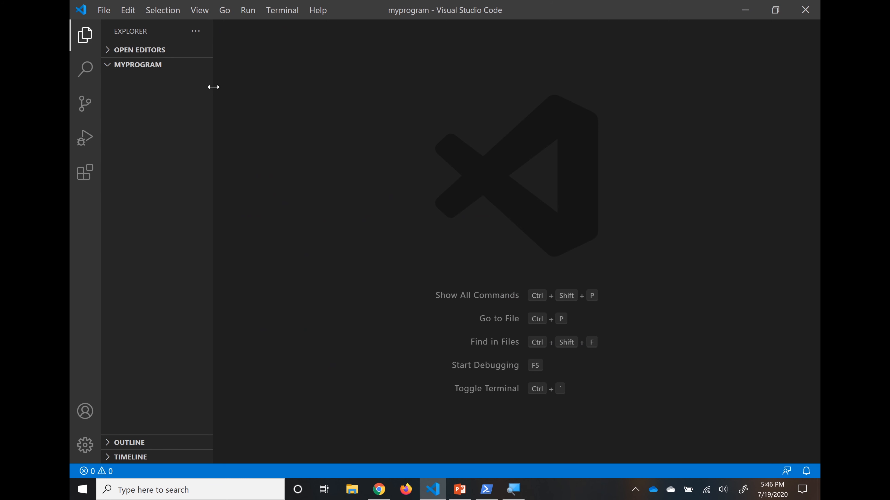
drag(213, 87, 276, 93)
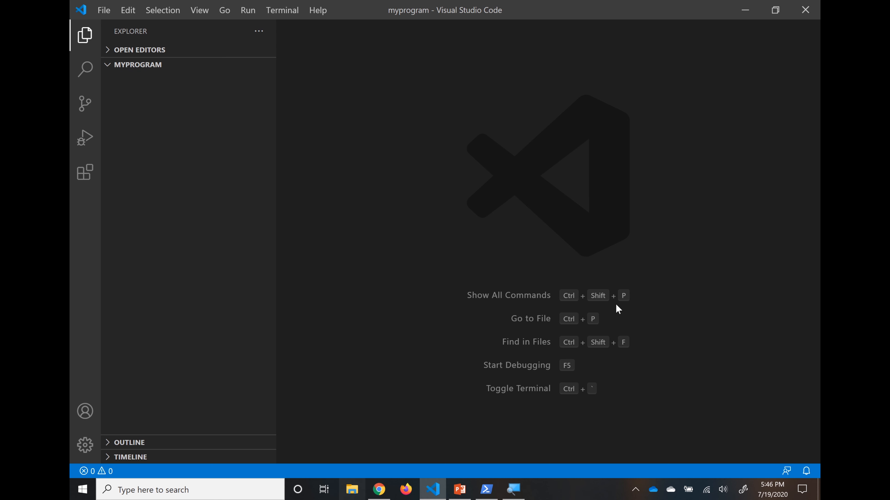
View the contents of the desktop's myprogram folder in File Explorer and return to Visual Studio Code
click(745, 10)
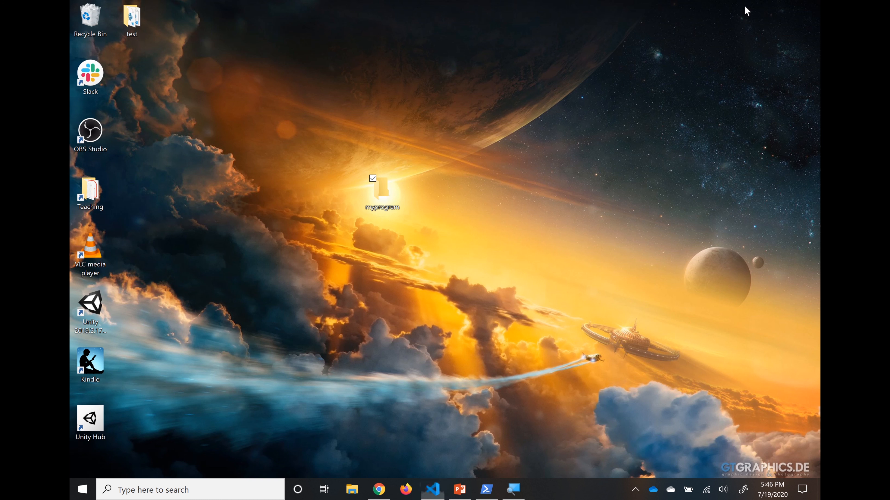
double_click(393, 199)
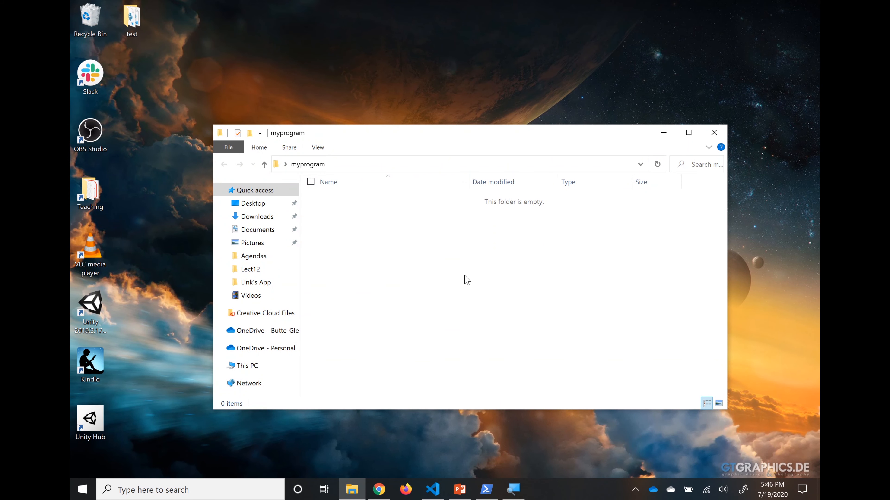
click(434, 490)
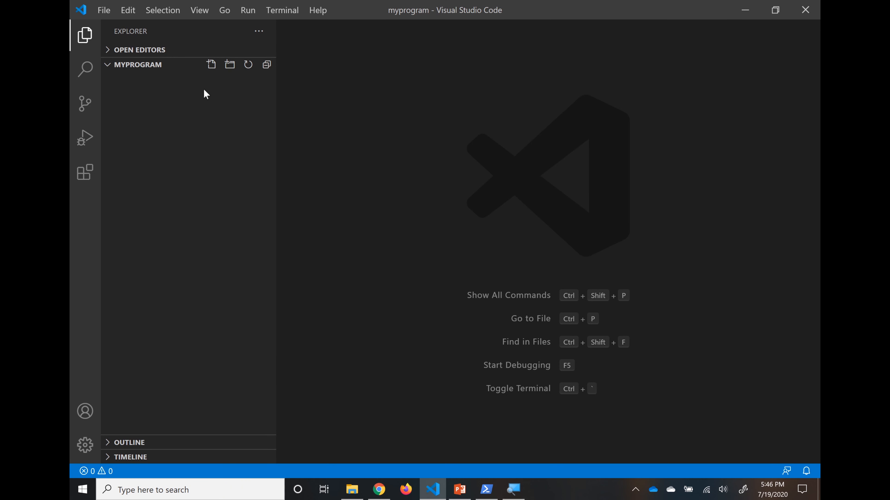
Create a new file named main.go in the myprogram folder
click(211, 64)
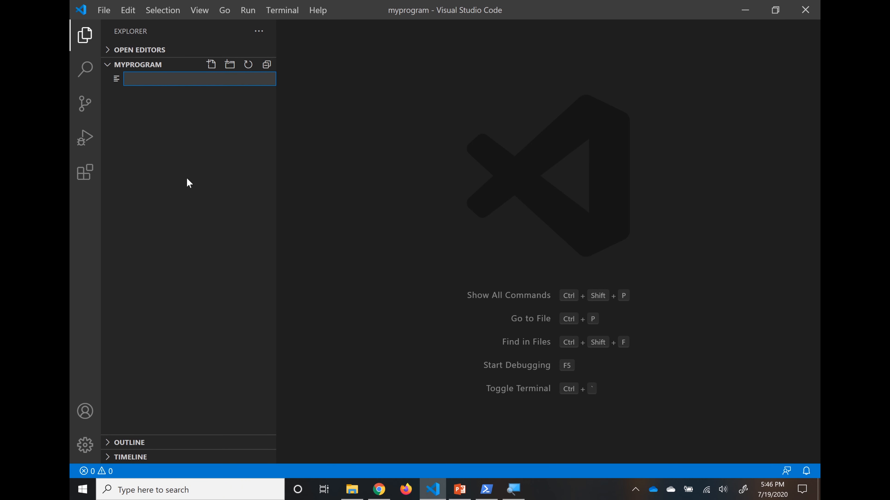
text(main.go)
key(Return)
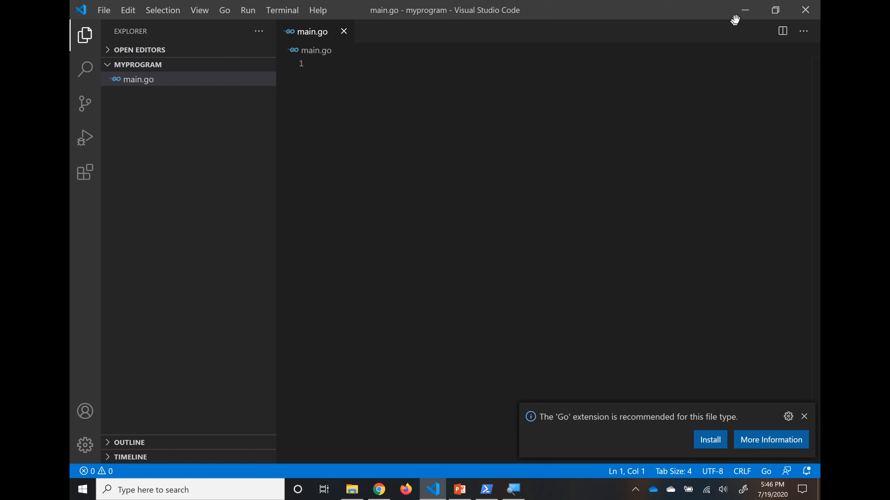
Check the myprogram folder on the desktop for the new main.go file and return to Visual Studio Code
click(741, 16)
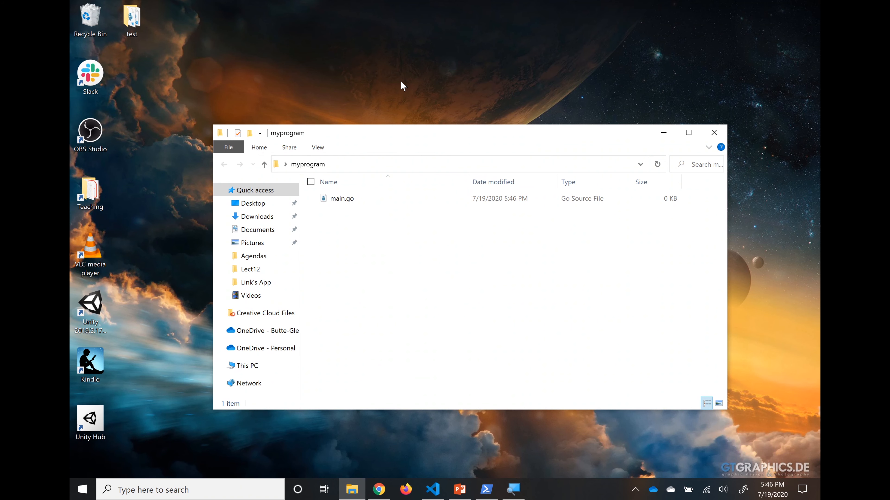
click(663, 133)
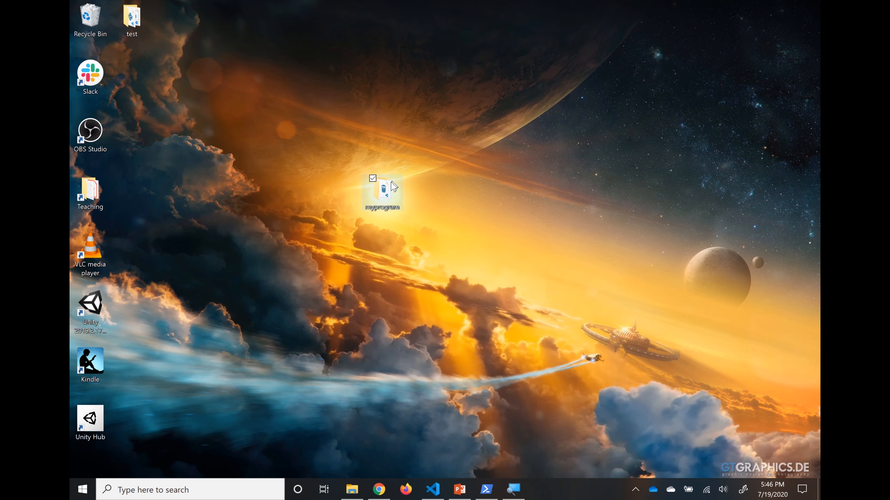
right_click(383, 193)
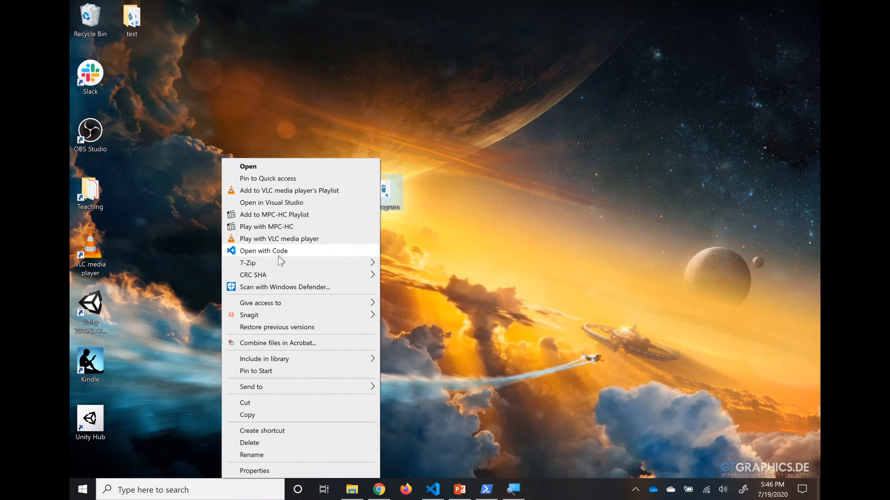
click(501, 190)
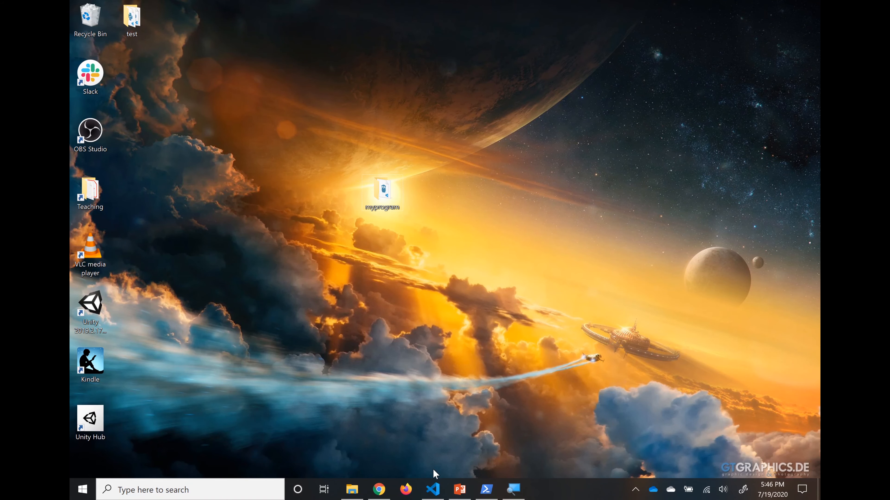
click(433, 490)
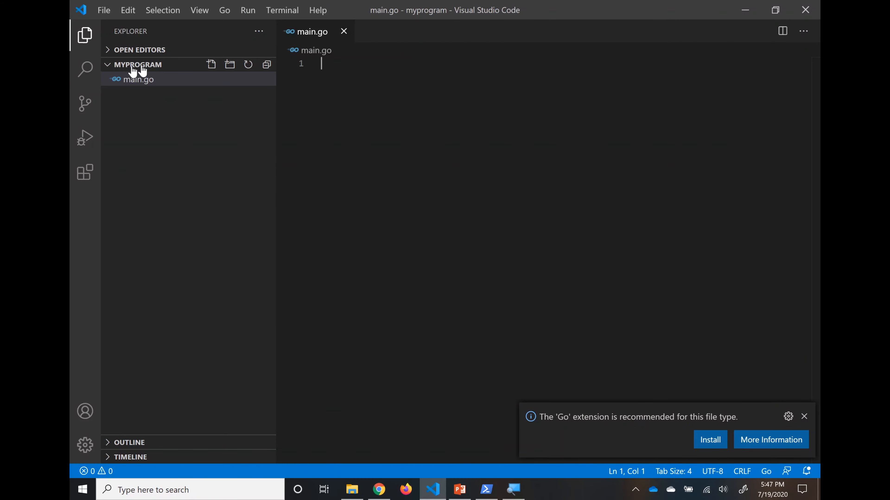
click(111, 13)
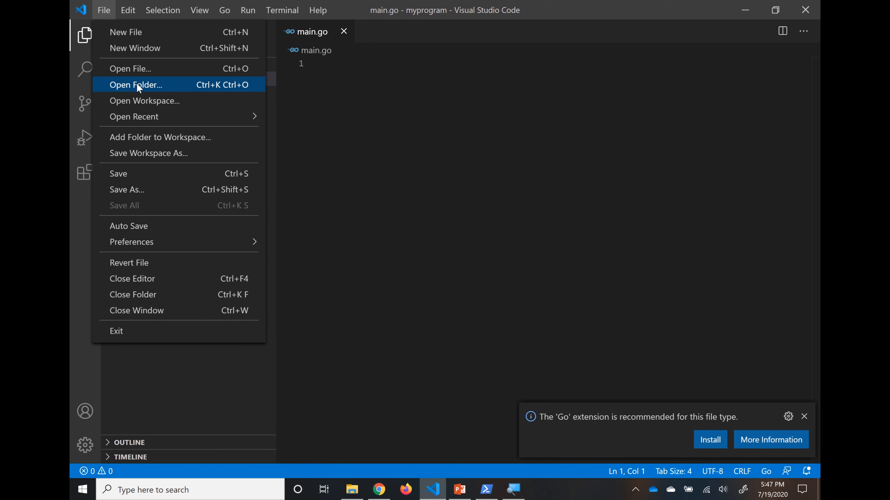
click(368, 155)
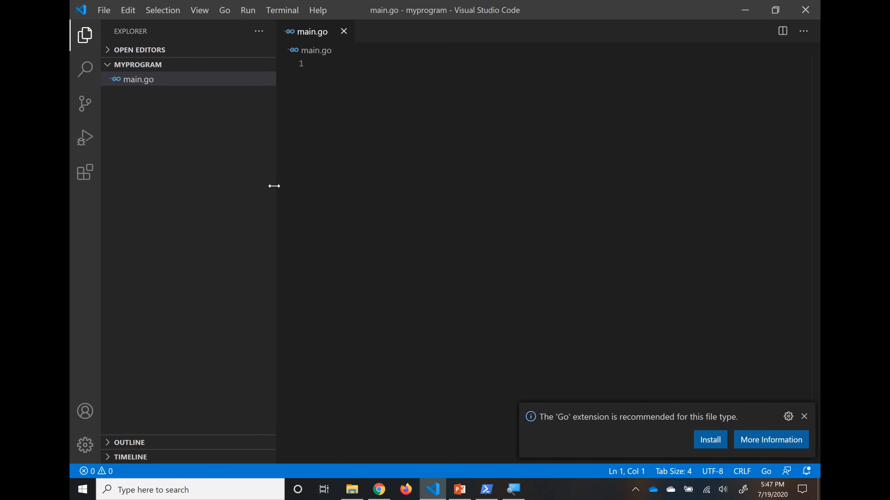
Narrow the Explorer sidebar slightly and dismiss the Go extension recommendation
drag(274, 186, 221, 177)
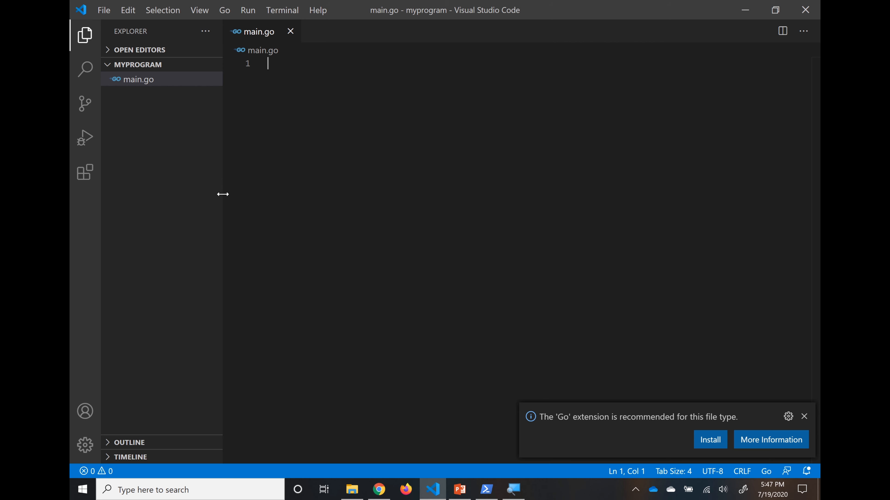
drag(223, 195, 247, 195)
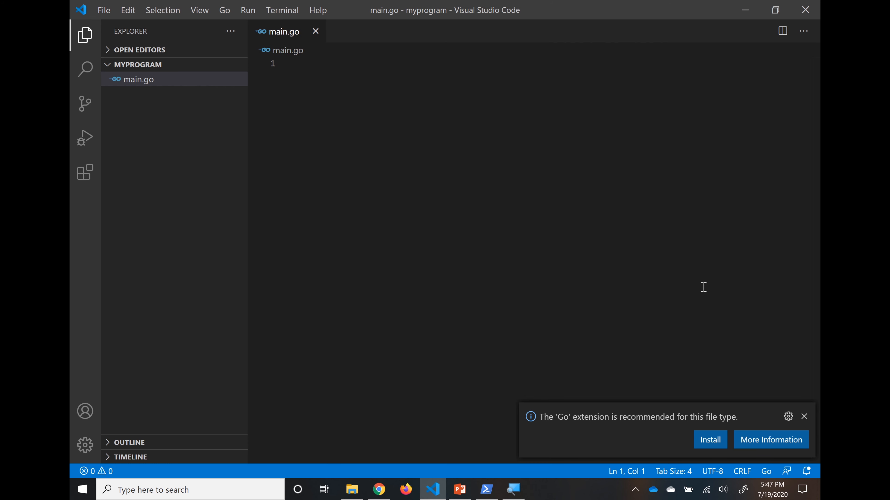
click(804, 417)
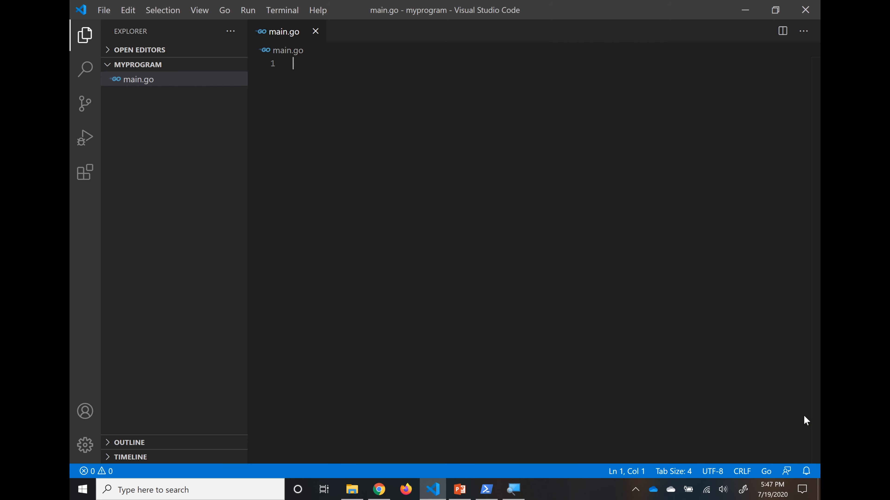
Find the Go extension by Go Team at Google with the search "go", install it and close its details page
click(85, 173)
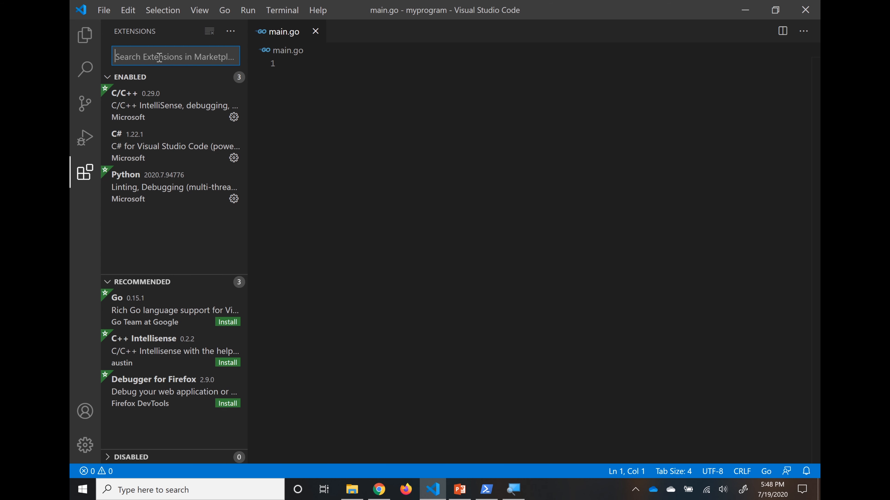
text(go)
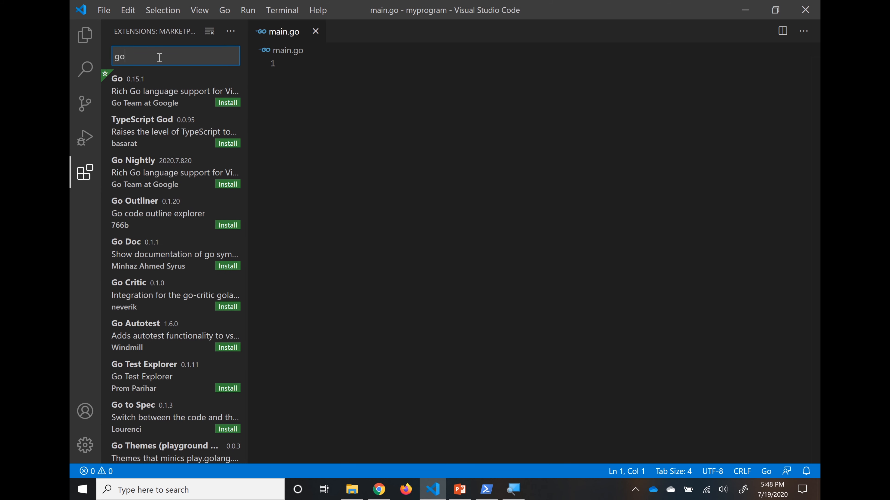
click(148, 95)
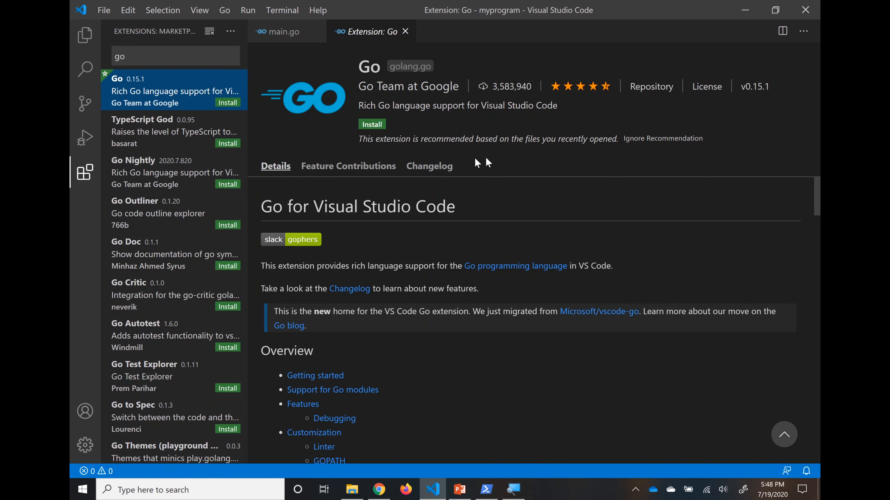
click(374, 126)
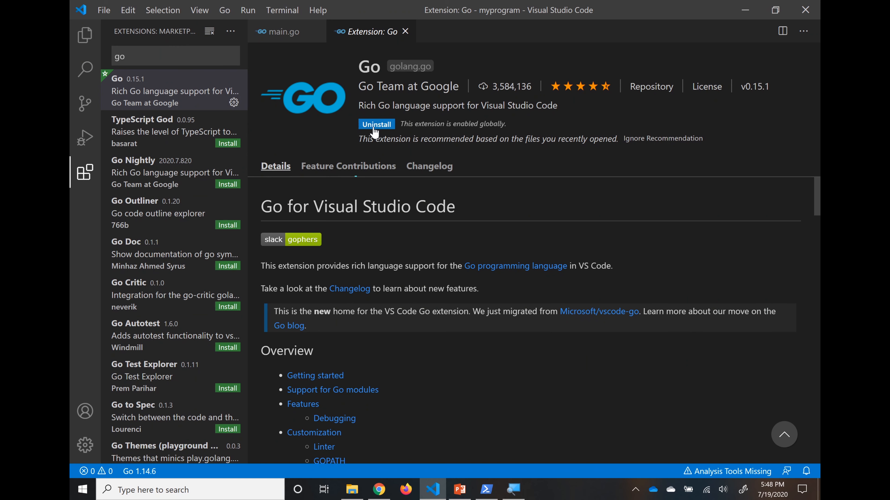
click(406, 32)
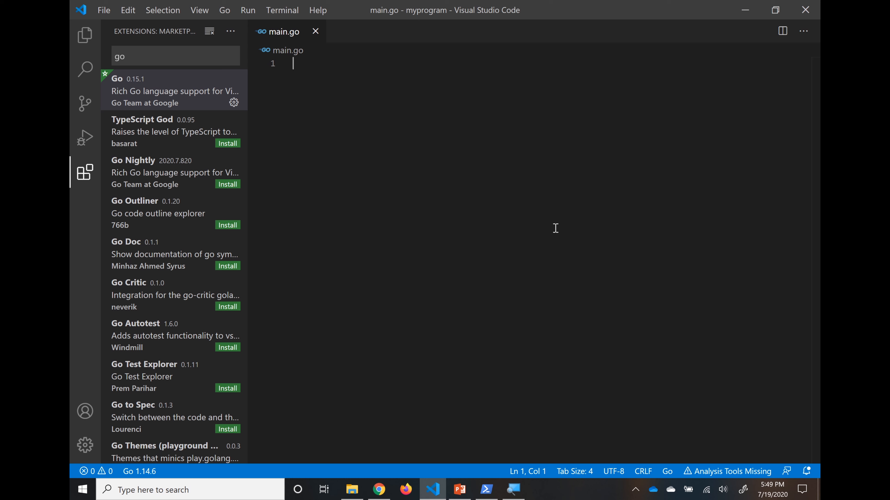
Clear the extension search and return to the project's file list
click(166, 50)
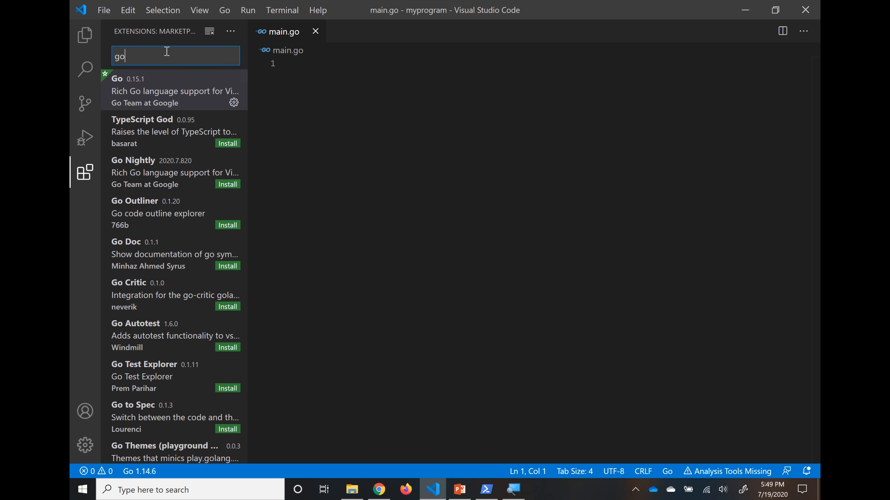
key(BackSpace)
key(BackSpace)
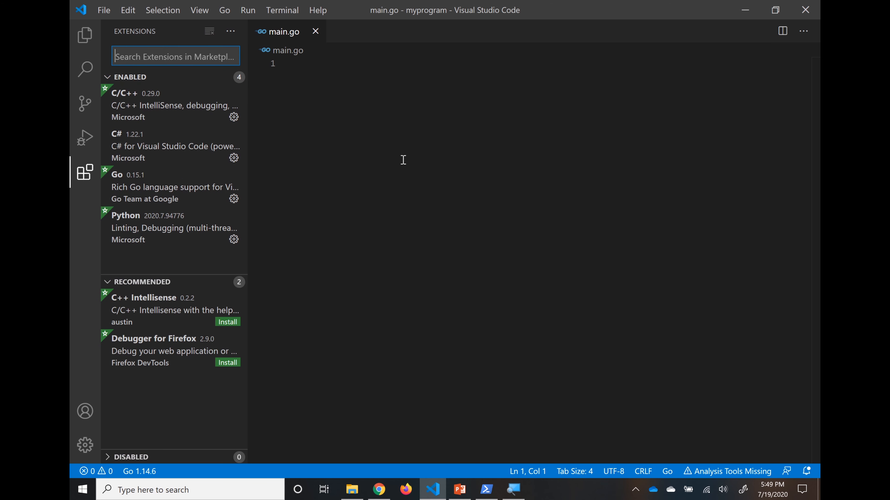
click(403, 160)
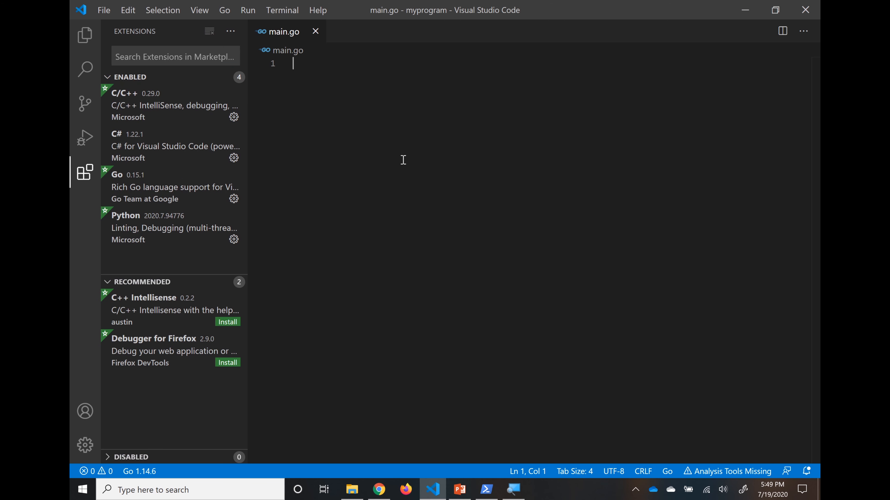
click(82, 48)
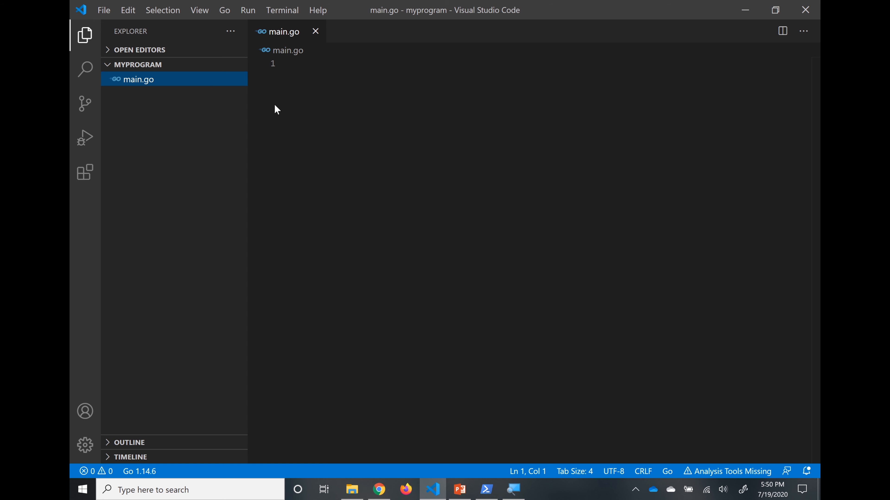
Review the list of tools offered by the Go: Install/Update Tools command and dismiss it without selecting any
key(ctrl+shift+p)
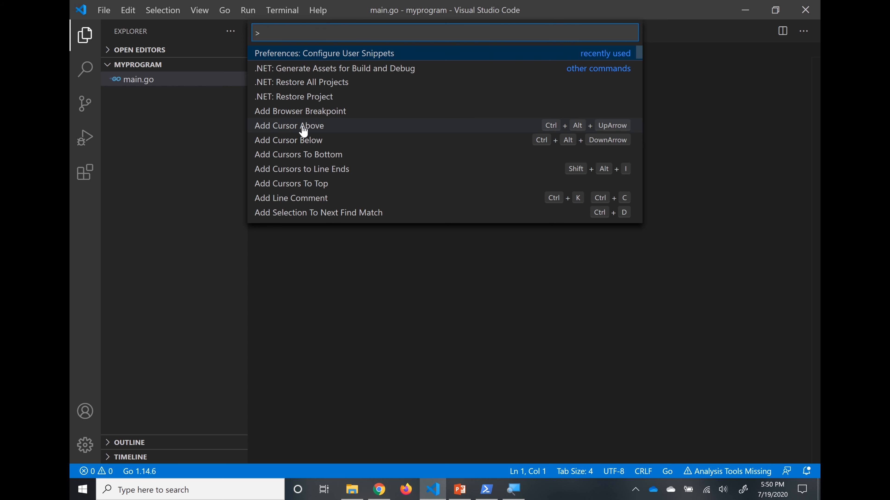
text(g)
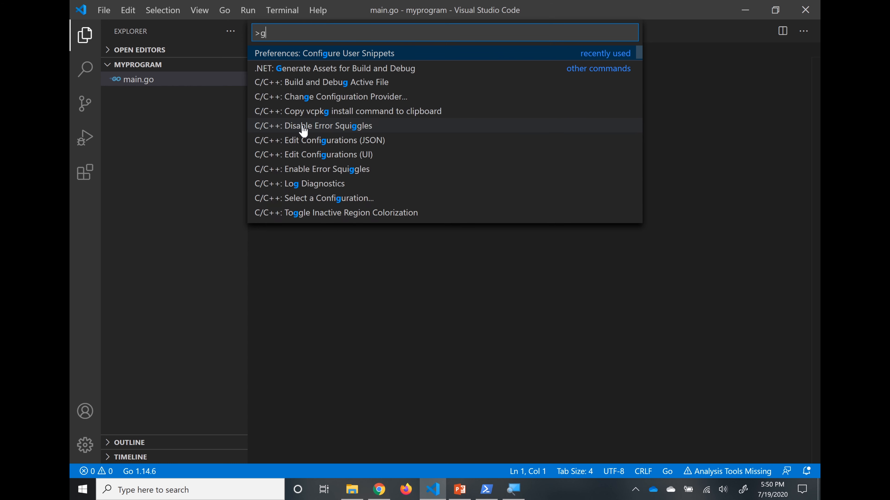
text(o:)
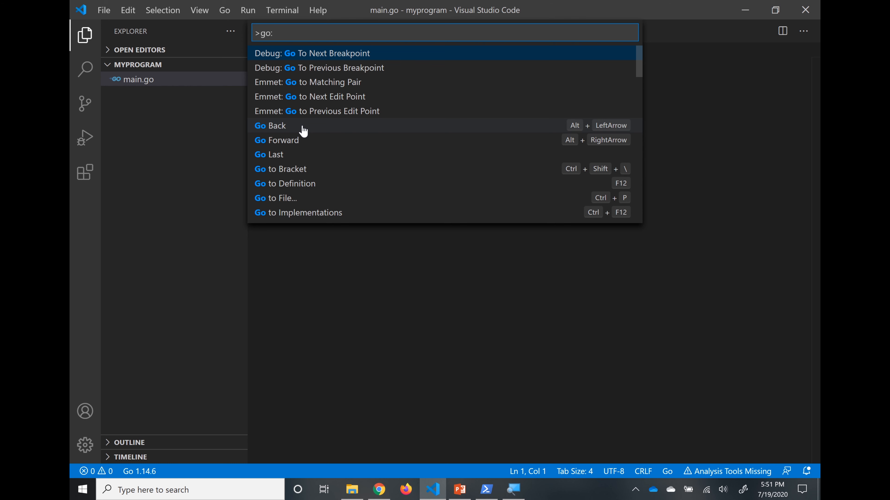
text( in)
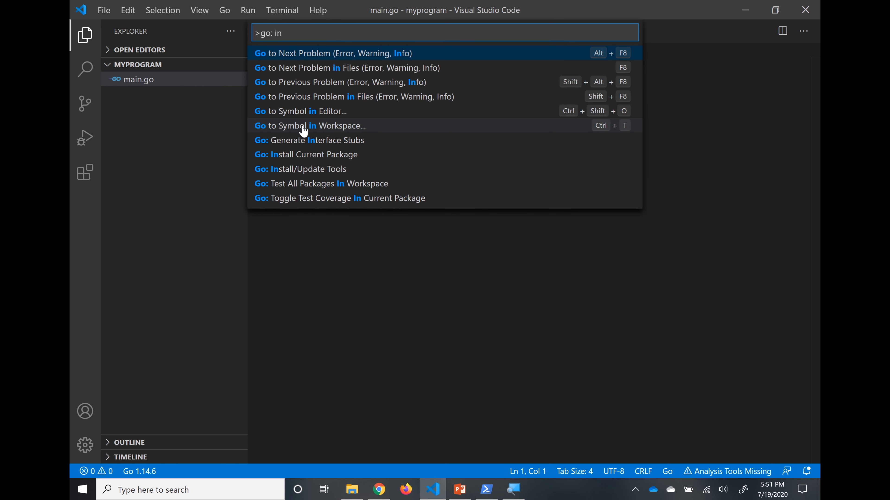
text(stall)
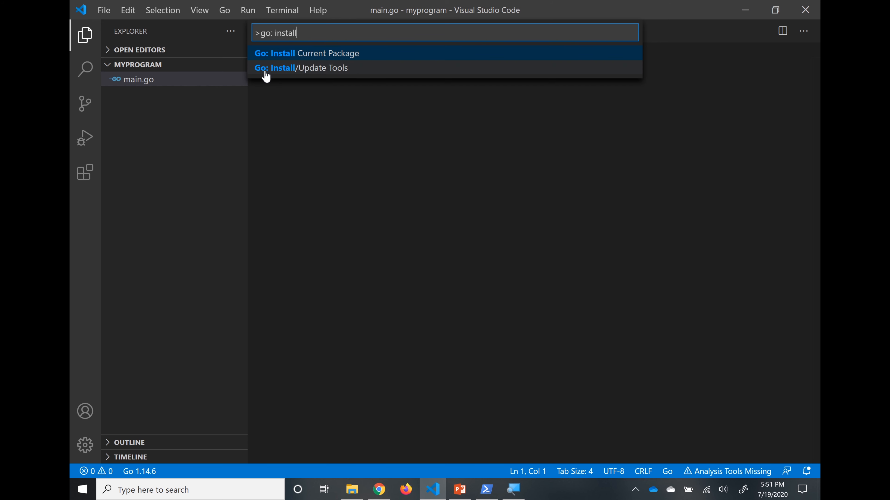
click(315, 72)
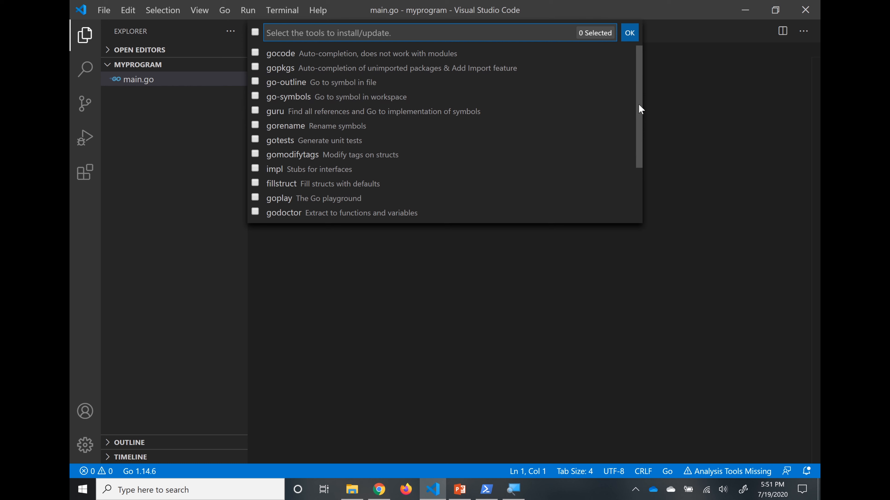
drag(640, 109, 641, 171)
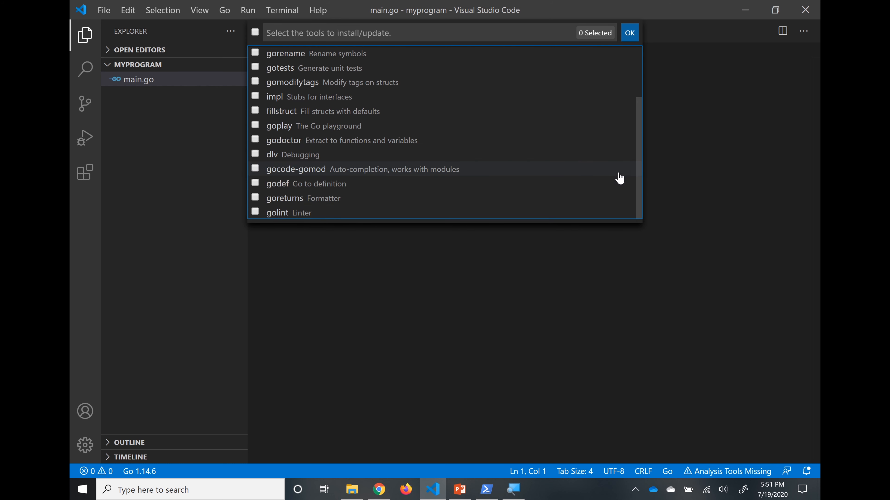
drag(638, 180, 634, 210)
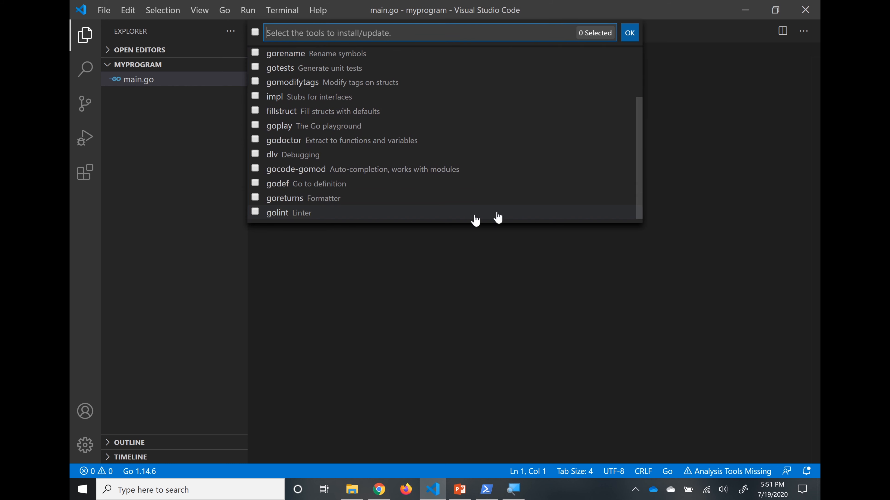
key(Escape)
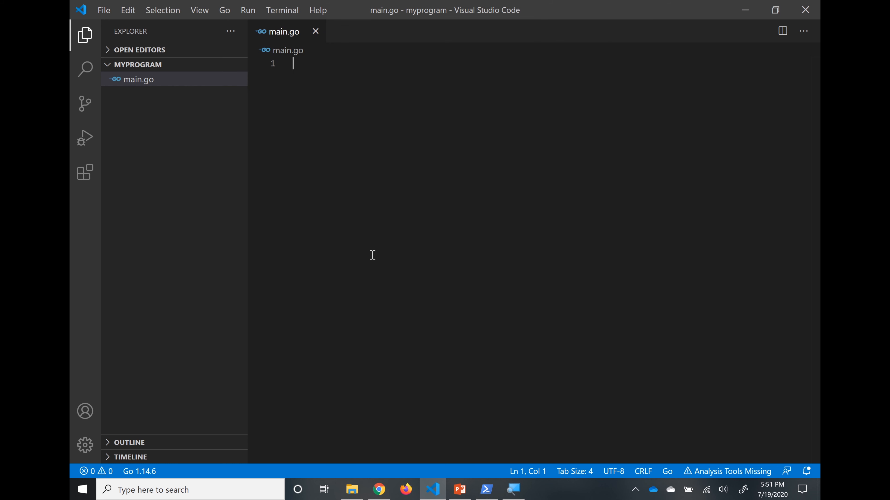
Open the language-specific settings for Go with Preferences: Configure Language Specific Settings and dismiss the suggestion list in settings.json
key(ctrl+shift+p)
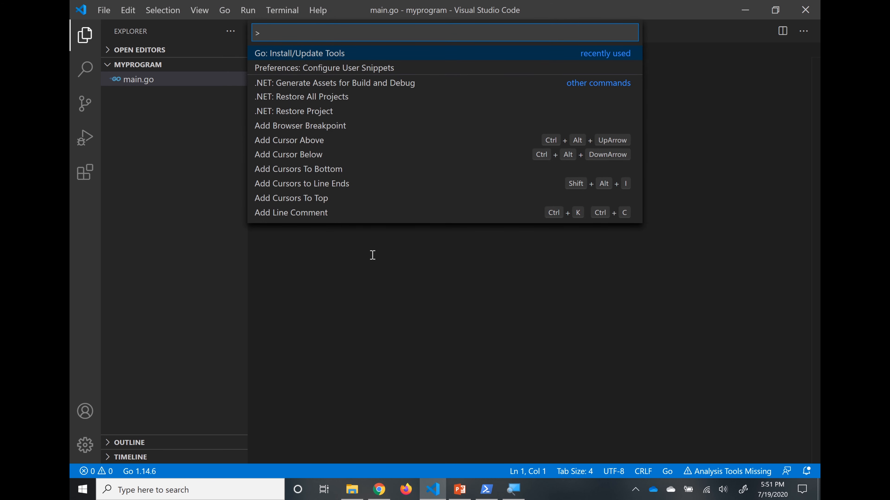
text(prefere)
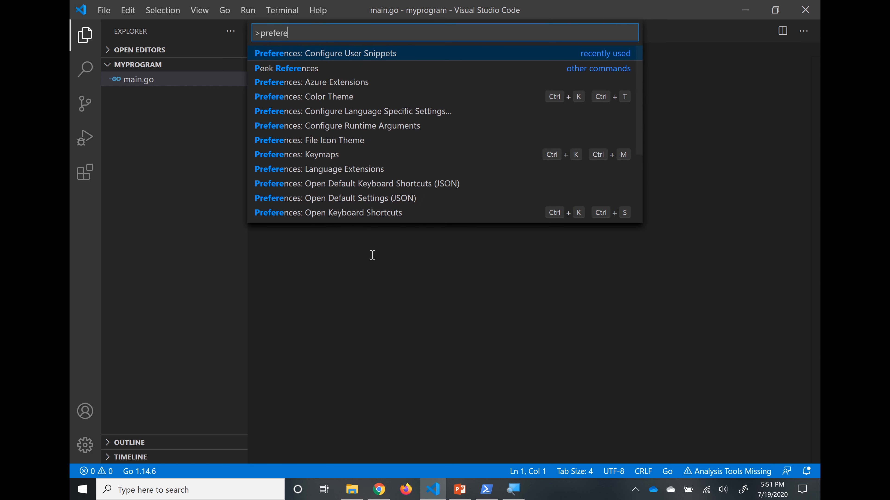
text(nces:)
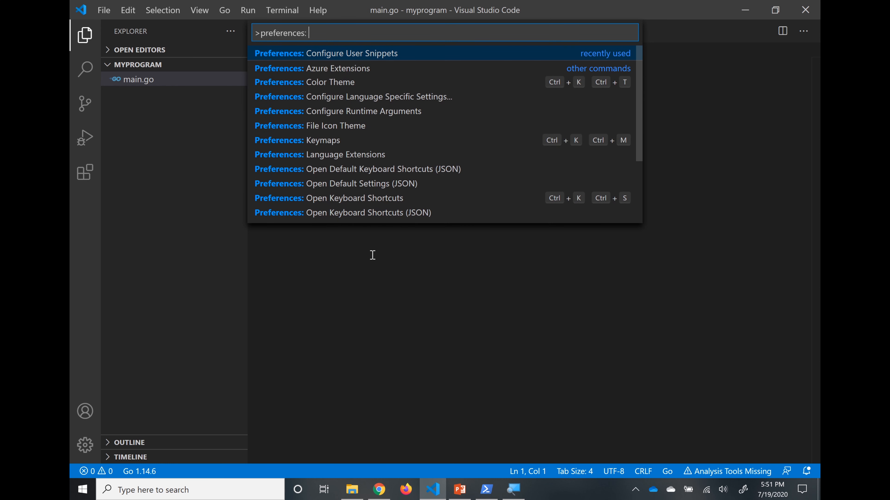
text( conf)
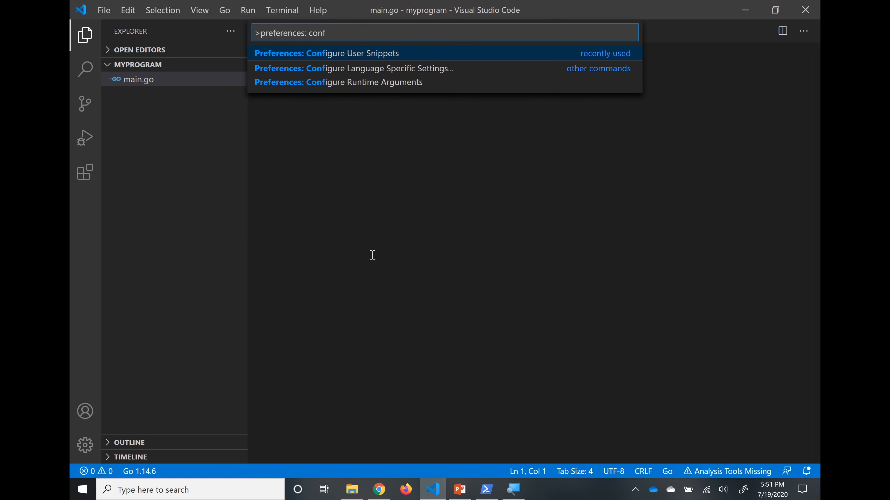
text(igure)
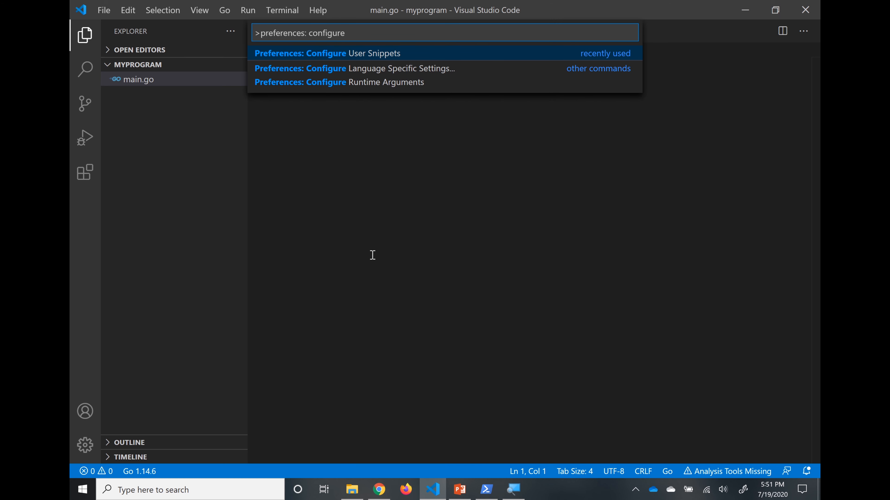
click(370, 74)
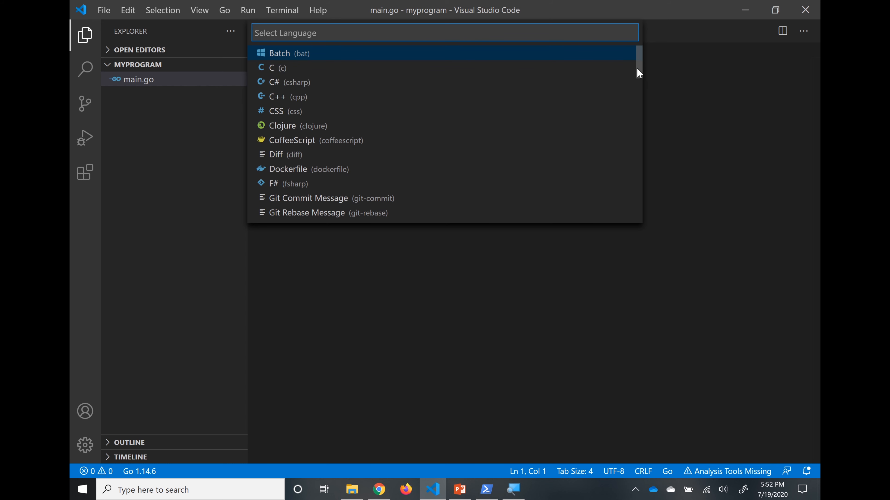
drag(637, 67, 638, 76)
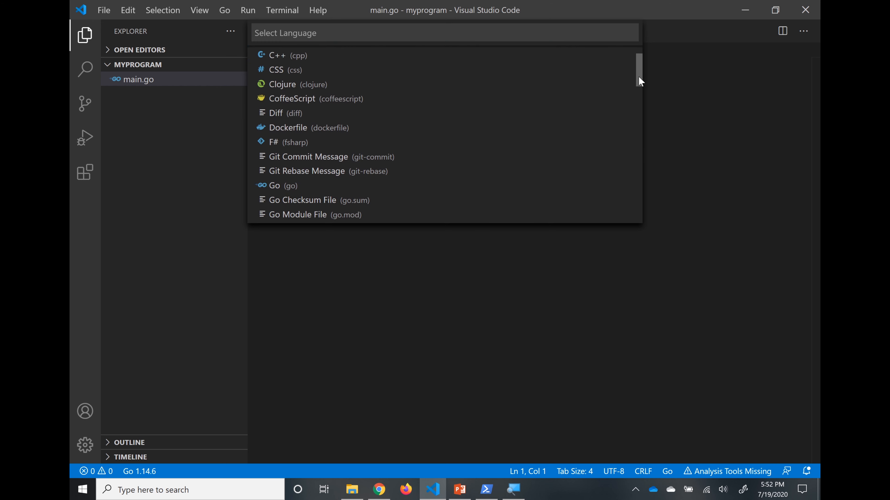
click(291, 190)
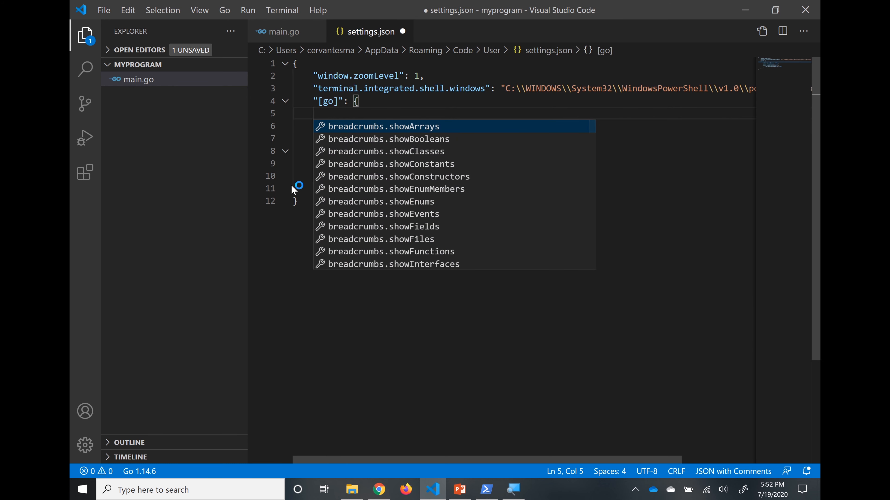
click(642, 174)
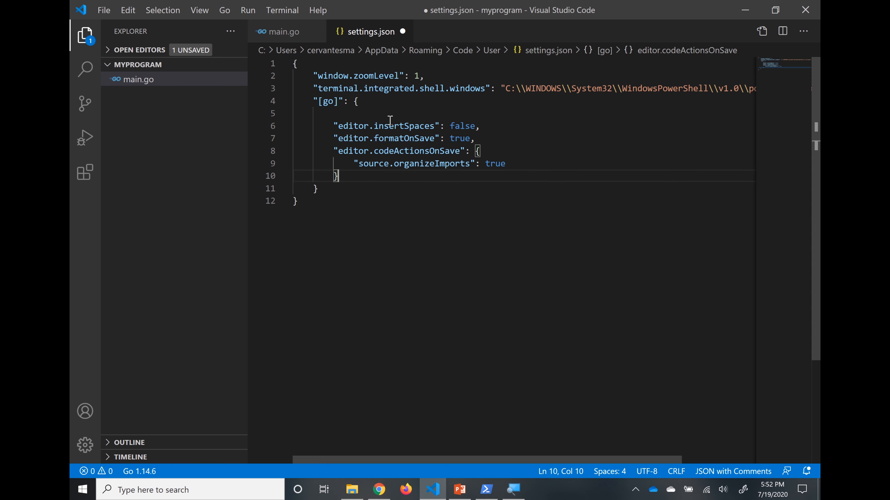
Add a go.useLanguageServer entry on a new line above the "[go]" block in settings.json
mouse_move(389, 121)
click(312, 102)
key(Return)
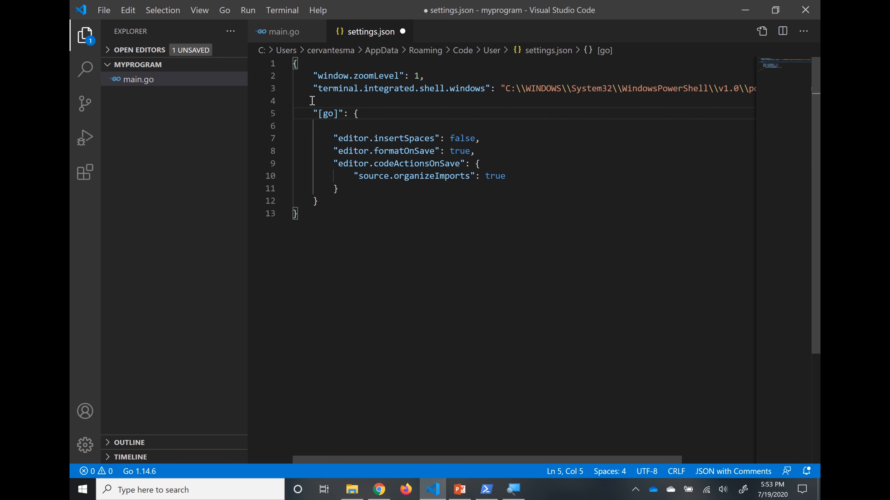
key(Up)
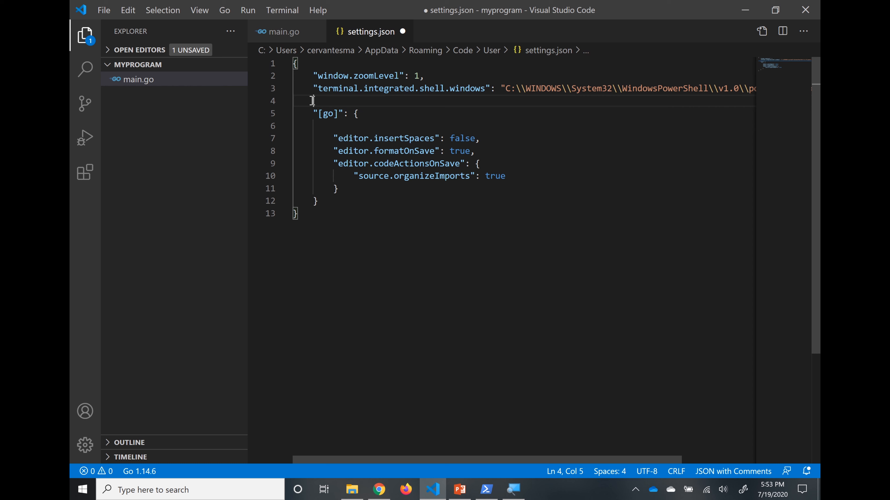
text(")
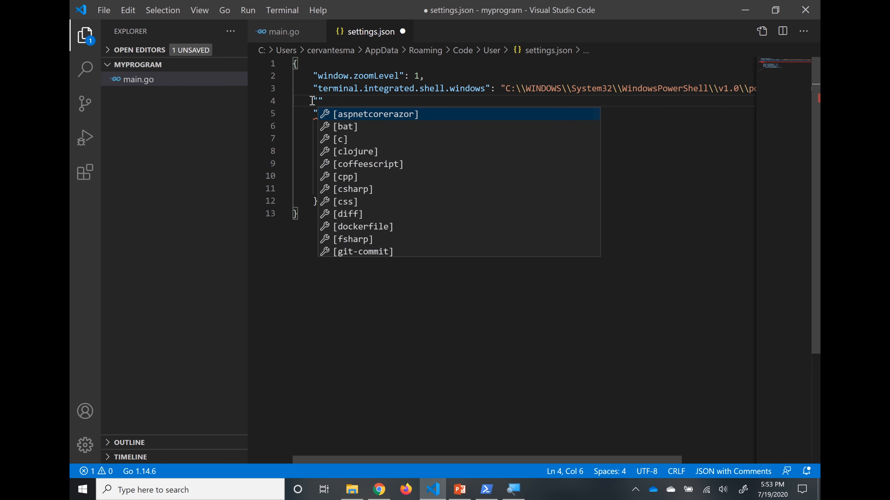
text(go.)
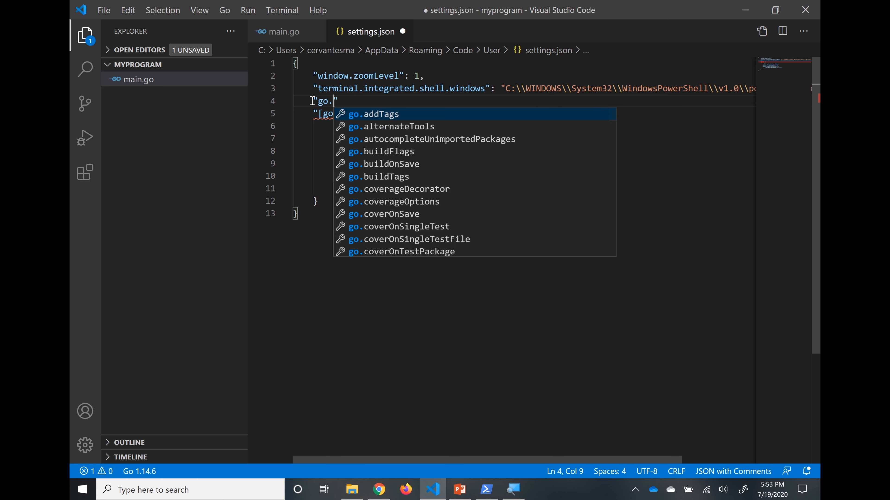
text(use)
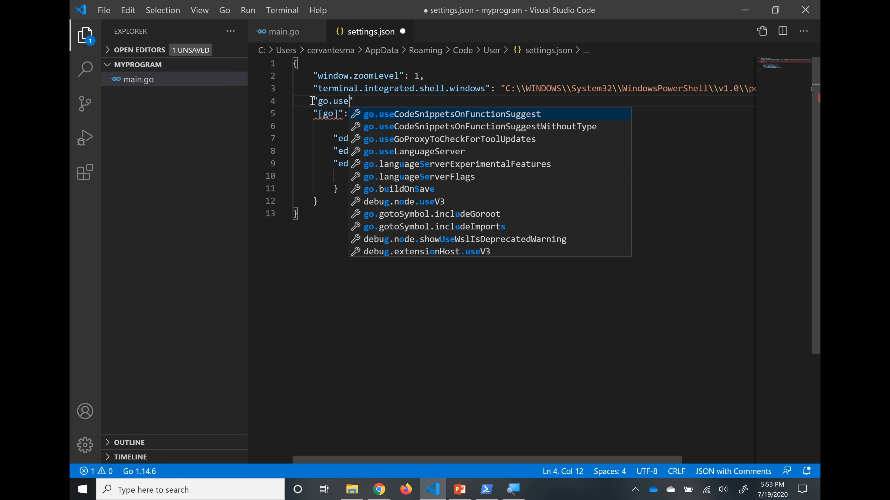
text(lan)
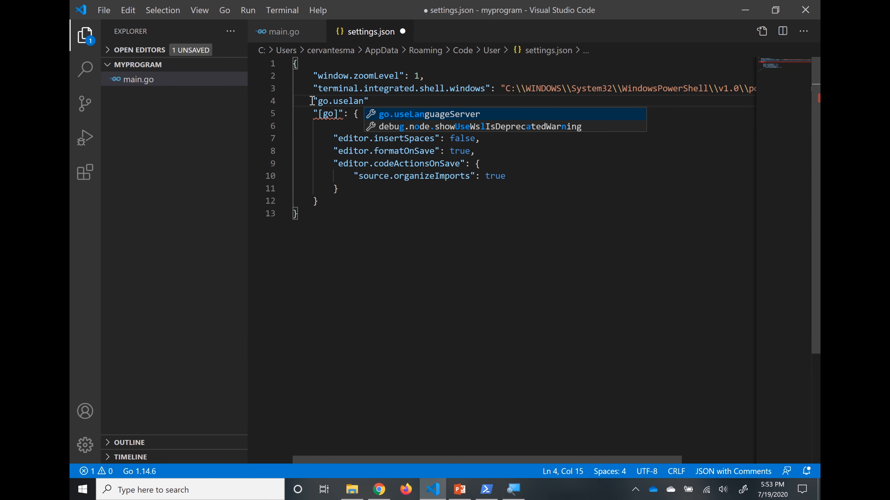
click(423, 114)
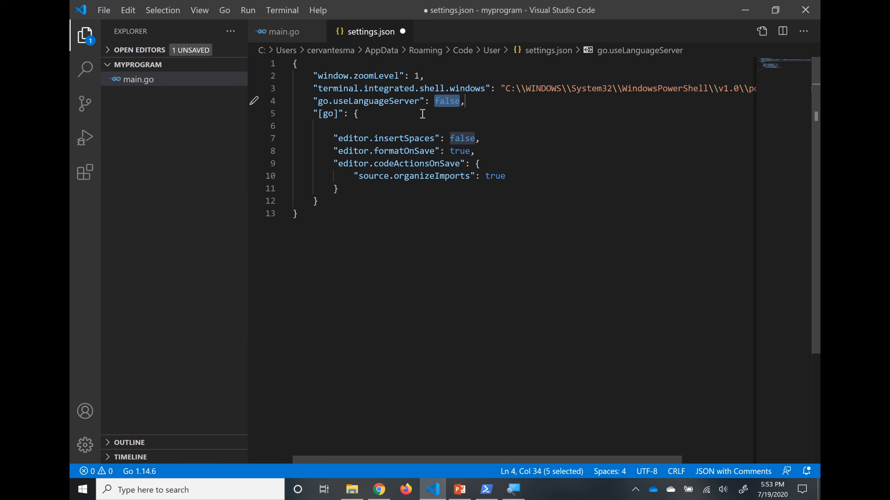
Set go.useLanguageServer to true and save settings.json
click(422, 114)
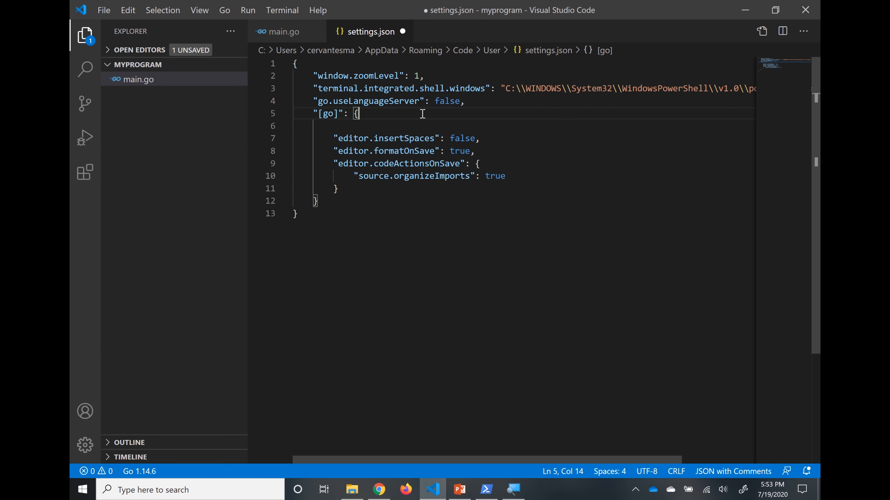
double_click(447, 102)
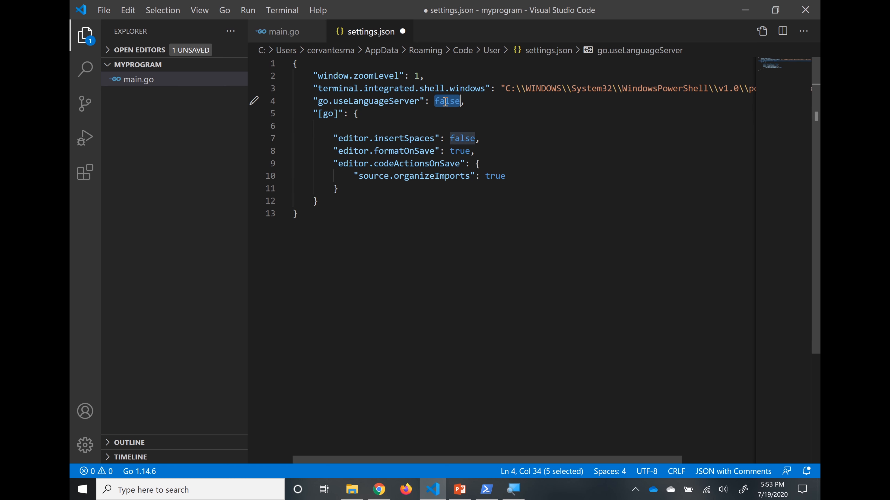
text(true)
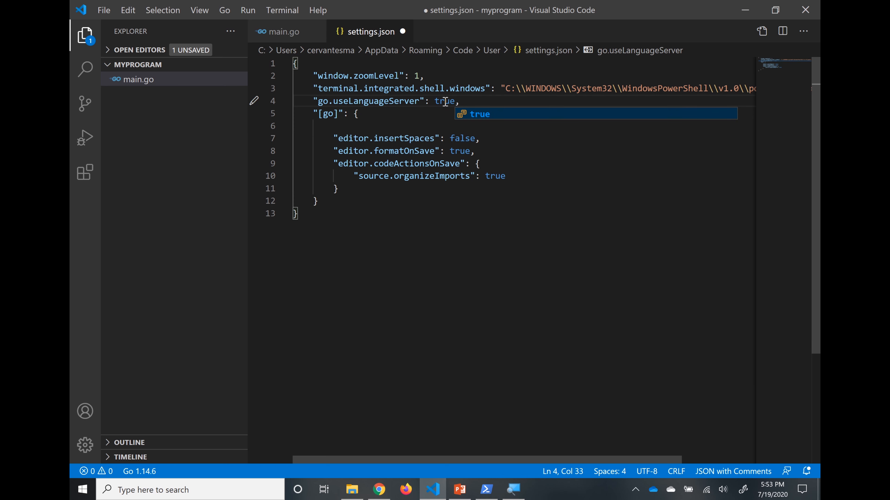
click(473, 101)
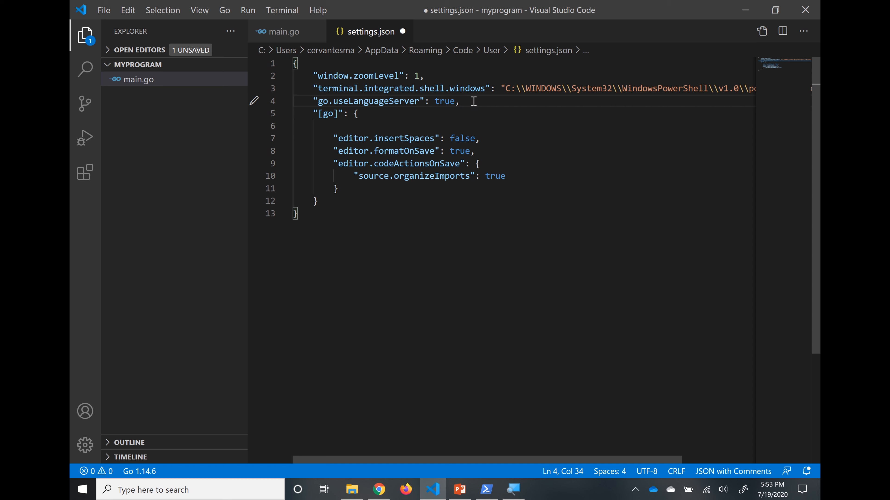
key(ctrl+s)
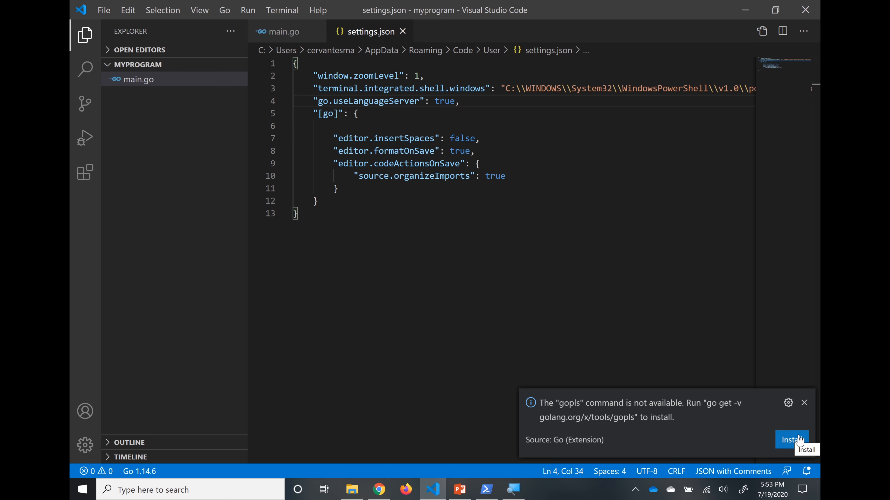
Install the missing gopls tool and enlarge the output area to follow its installation
click(793, 441)
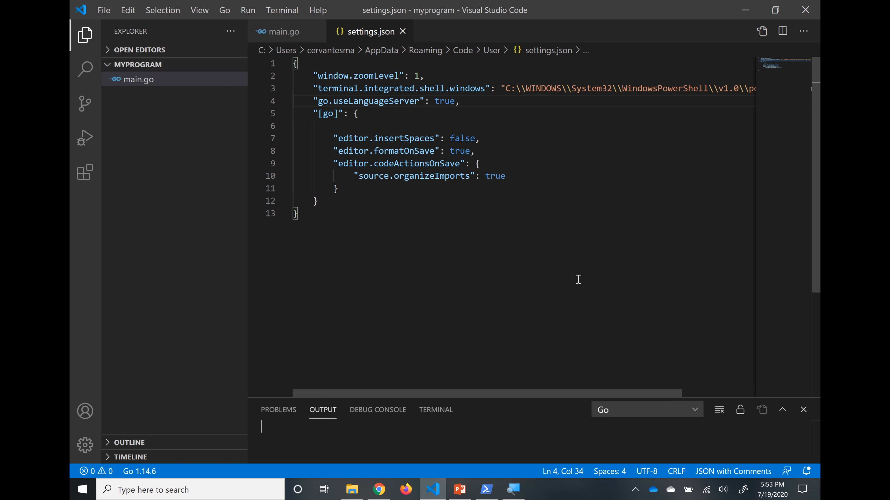
drag(539, 398, 530, 275)
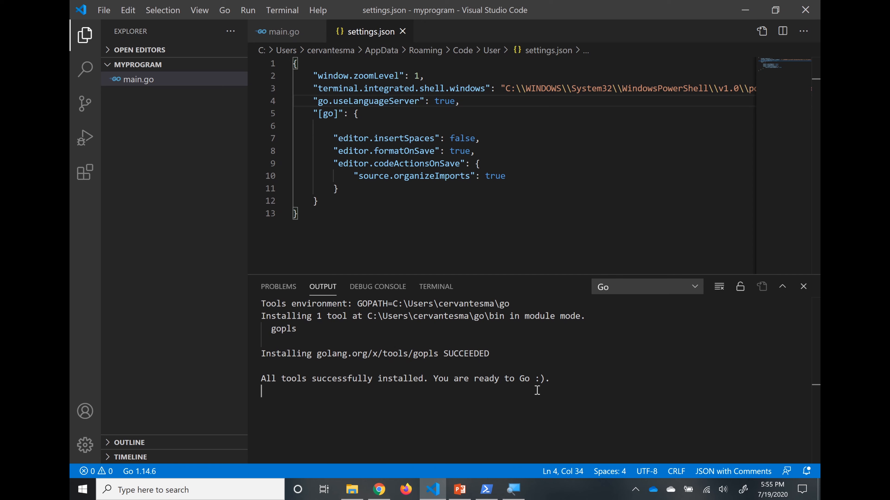
Close settings.json, bring up the PowerShell terminal below the editor and place the cursor in the empty main.go file
click(403, 31)
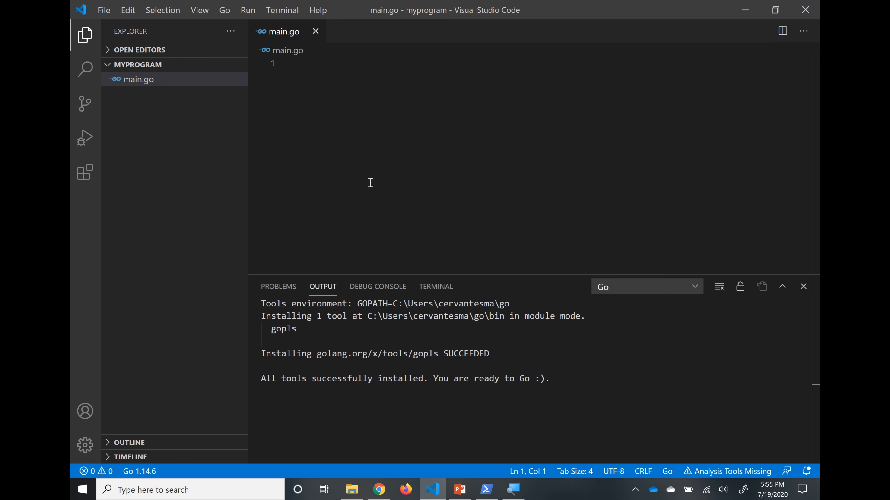
click(438, 290)
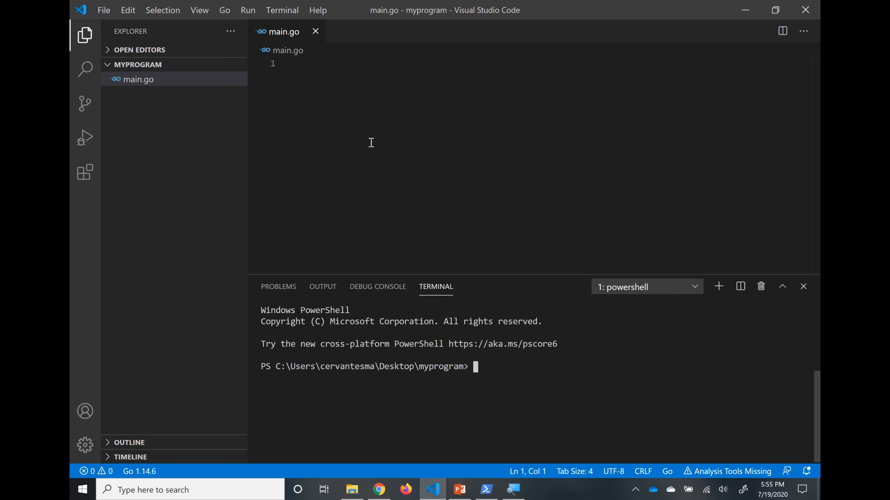
click(348, 100)
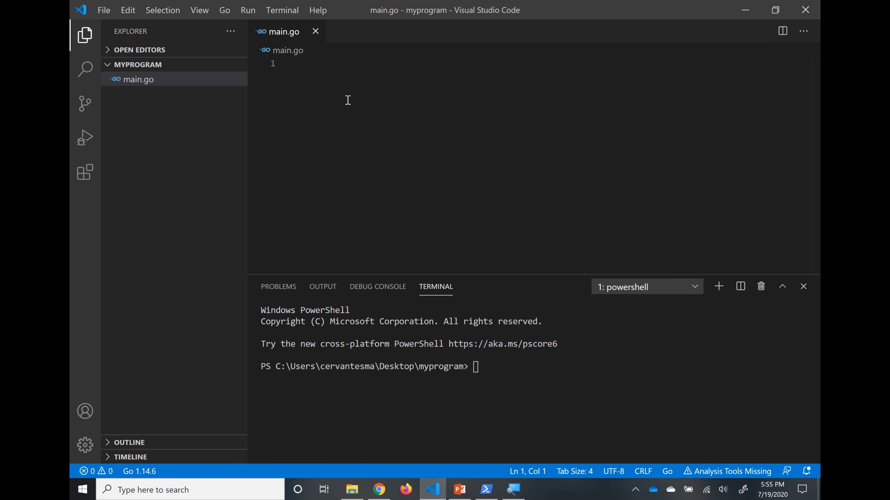
Start main.go with the package main declaration and an import of "fmt", separated by a blank line
text(p)
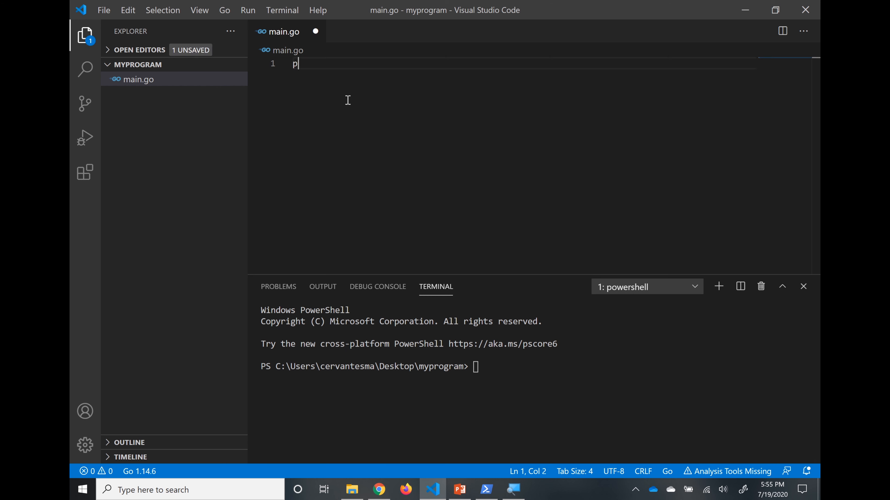
text(ackage main)
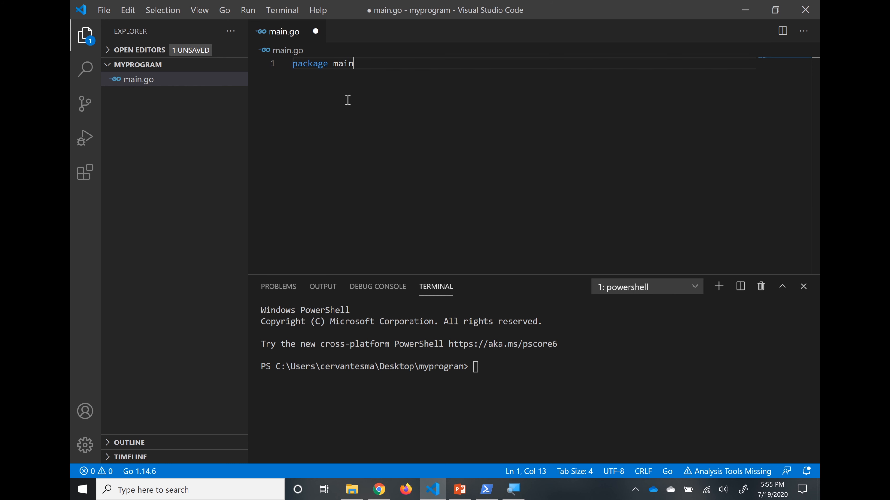
key(Return)
key(Return)
text(import )
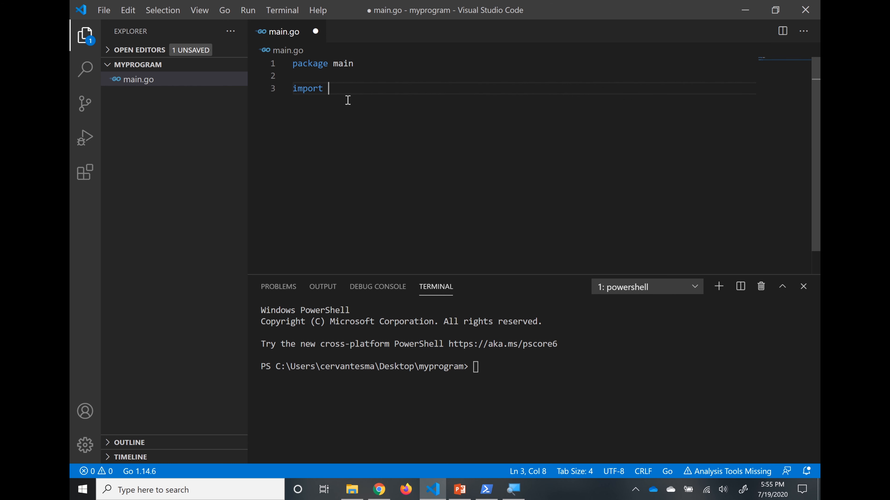
text("fmt")
key(Return)
key(Return)
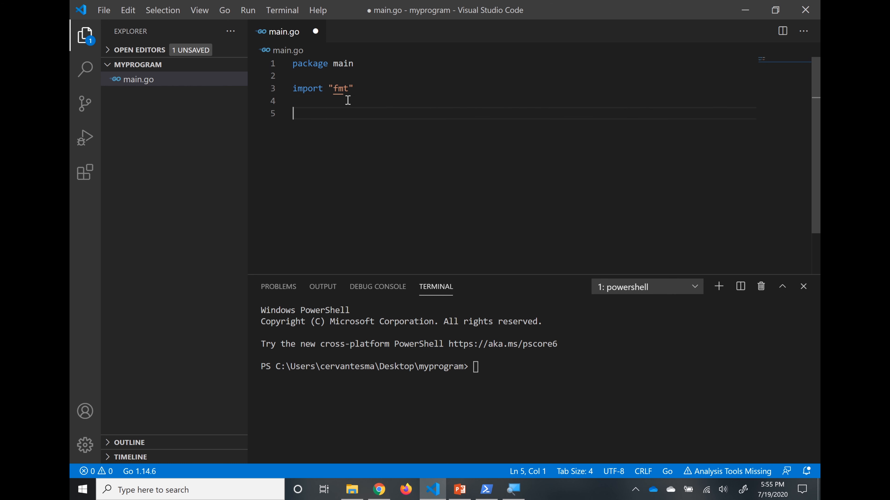
Add an empty func main() with its opening and closing braces below the import
text(func ma)
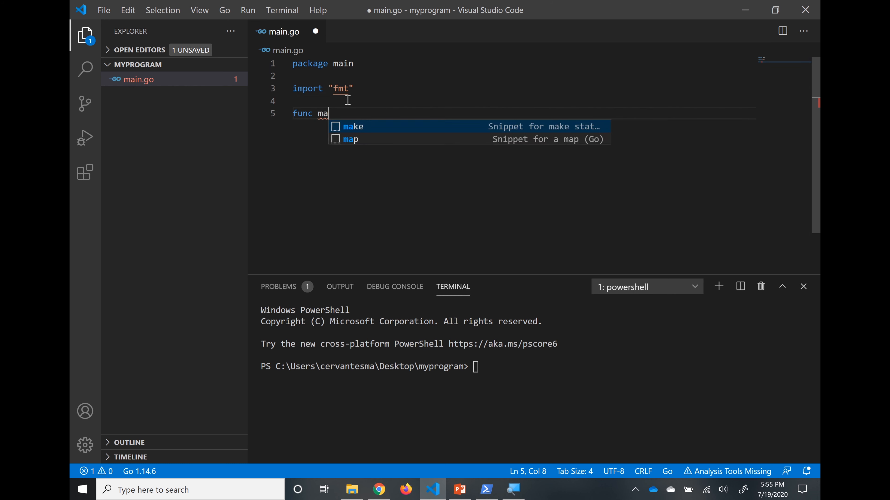
text(in() {)
key(Return)
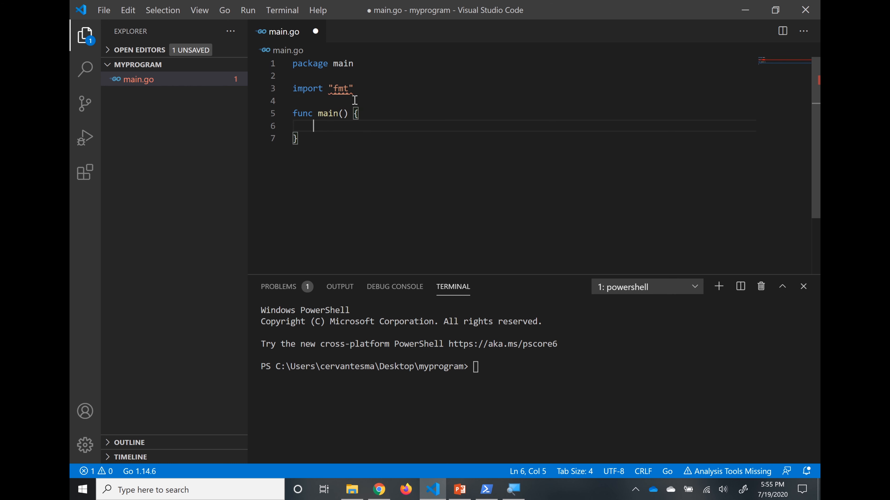
text(fmt.p)
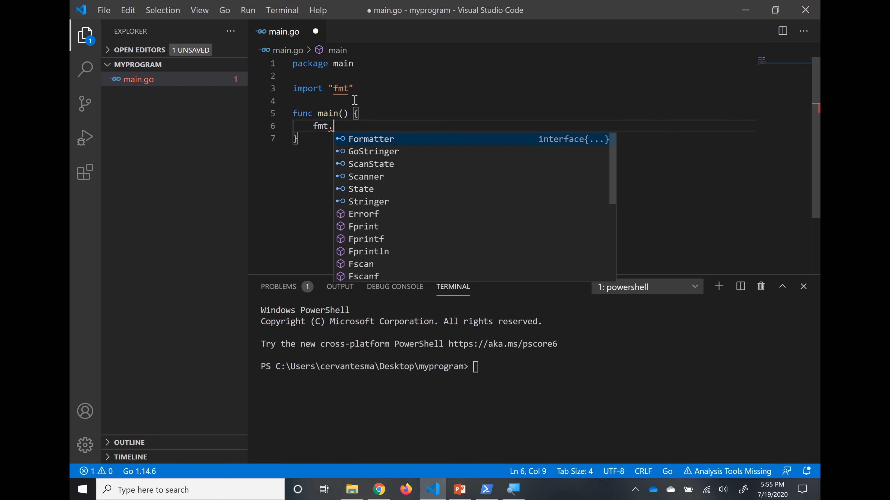
key(BackSpace)
key(BackSpace)
key(BackSpace)
key(BackSpace)
key(BackSpace)
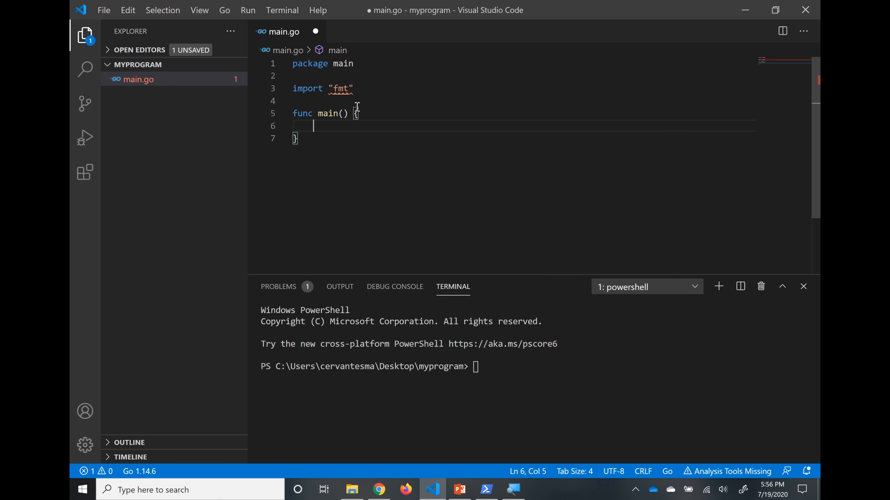
Add an fmt.Println() call inside main by accepting the Println completion suggestion
text(fmt.)
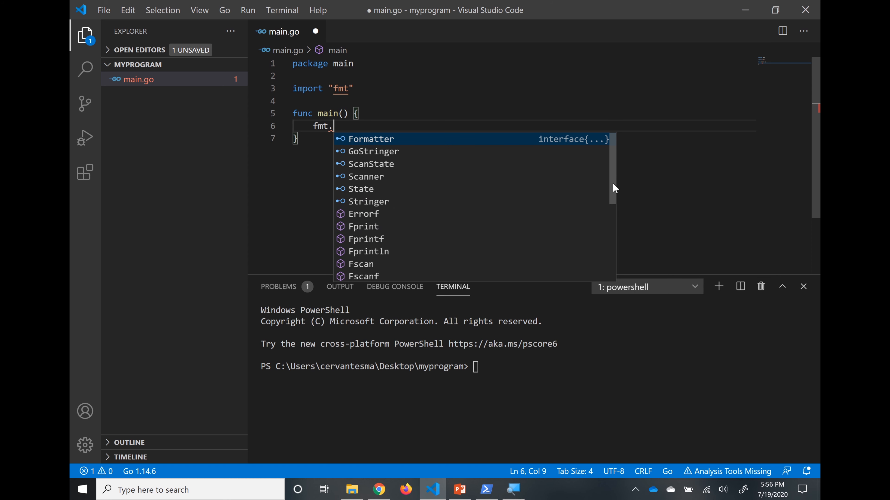
mouse_move(613, 184)
mouse_down()
mouse_move(614, 233)
mouse_move(611, 173)
mouse_up()
text(pri)
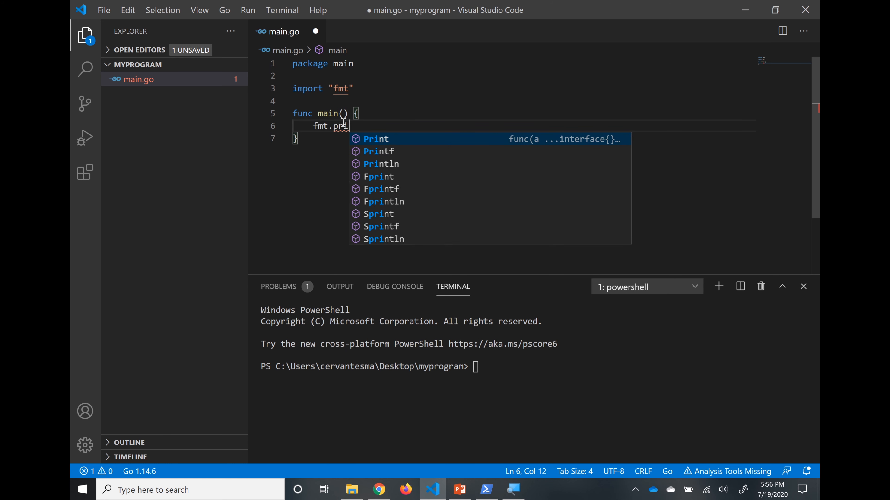
text(ntl)
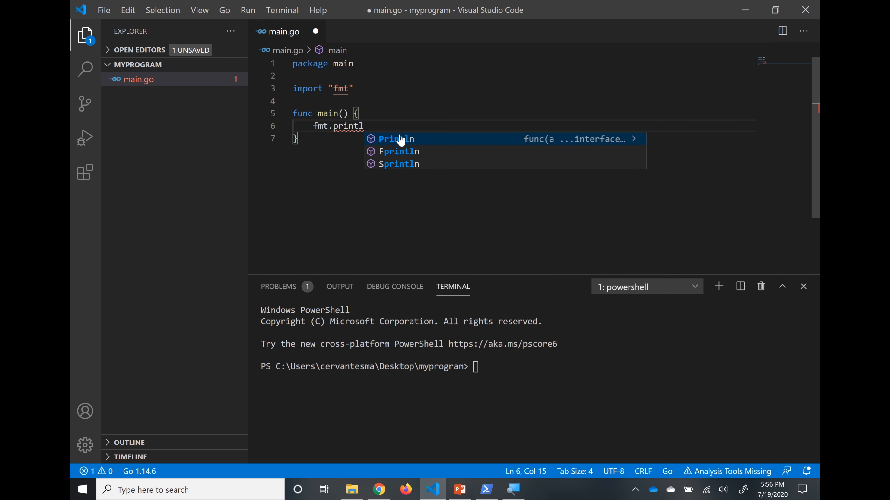
click(397, 139)
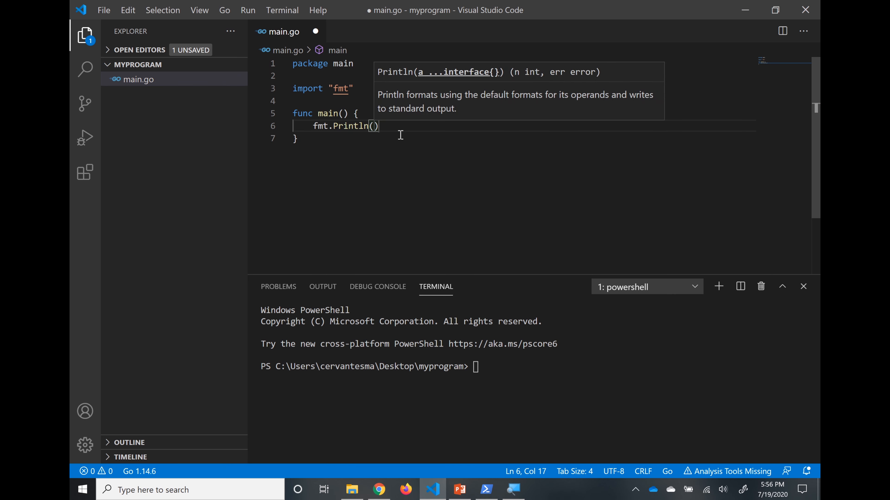
Give the Println call the string "Hello From Go!" and save main.go
text("He)
text(llo G)
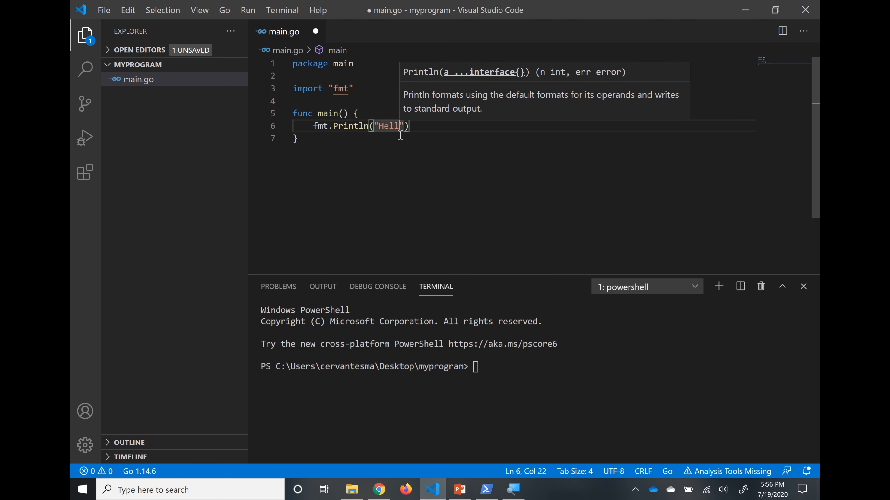
text(rom Go!)
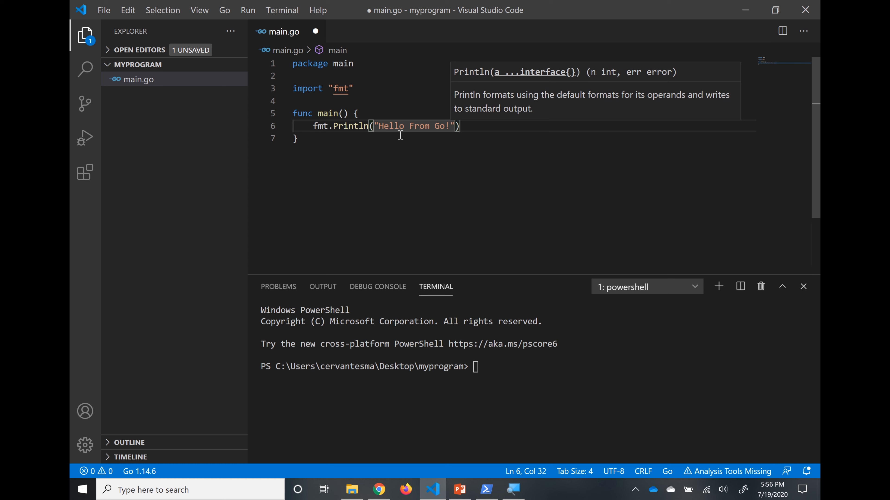
key(ctrl+s)
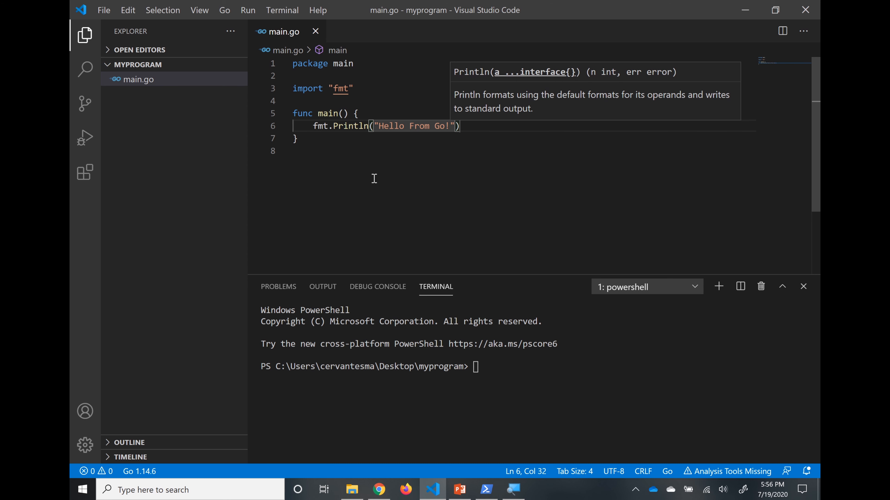
Run the program from the PowerShell terminal with go run .\main.go
click(352, 159)
click(514, 385)
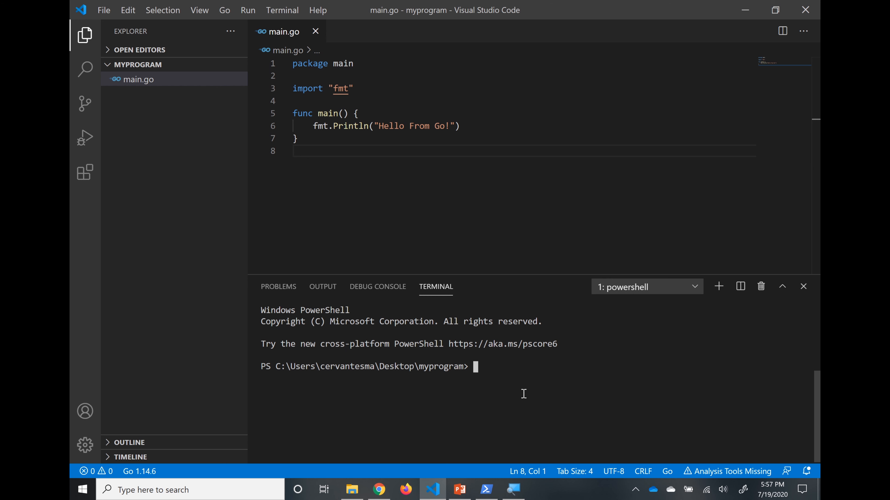
text(go run .\)
text(ma)
key(Tab)
key(Return)
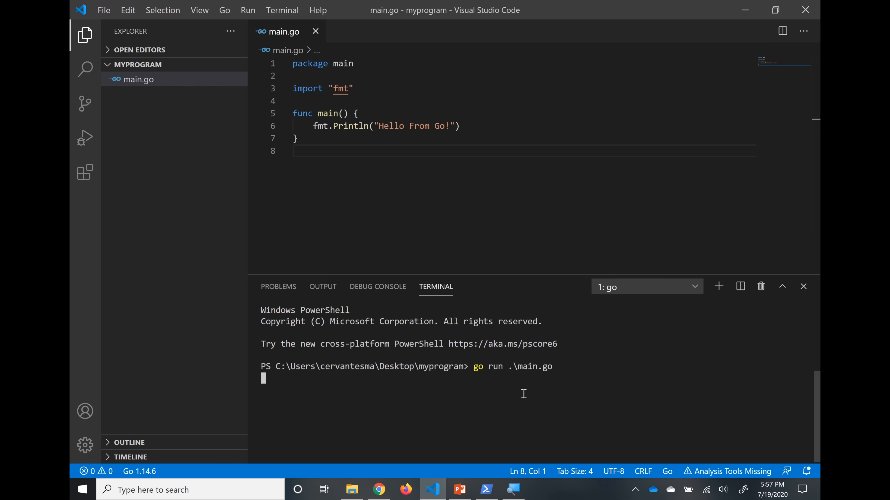